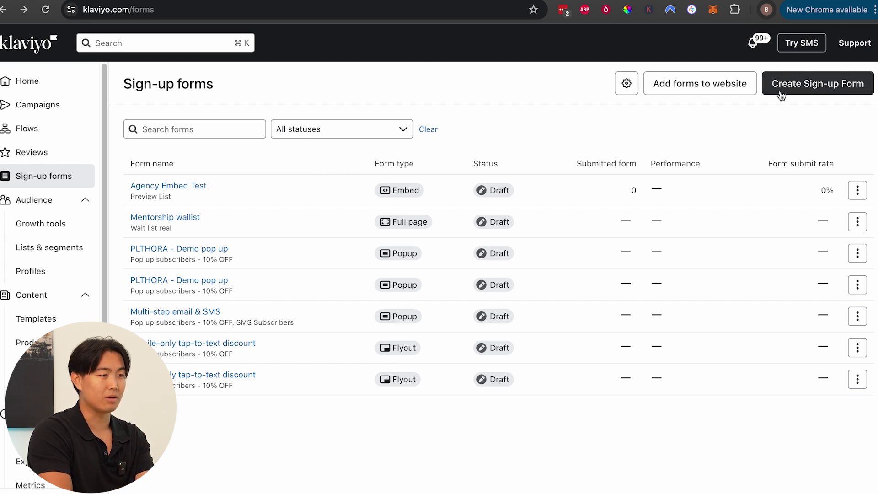
Step: Start a new sign-up form and browse the template gallery
left_click(781, 94)
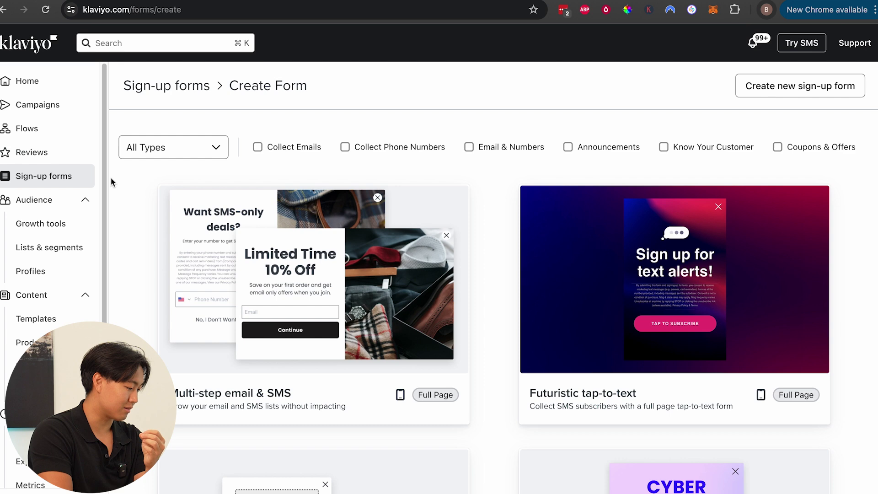
scroll(333, 223, "down", 3)
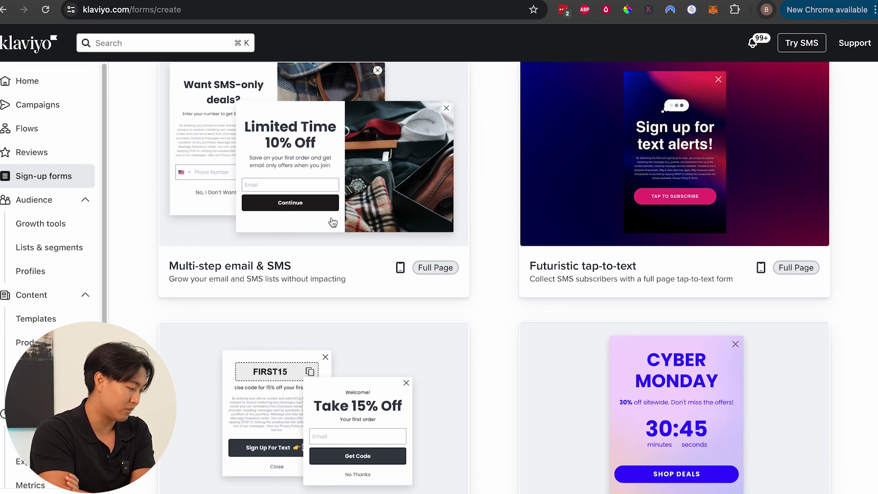
scroll(332, 222, "down", 2)
scroll(334, 220, "up", 1)
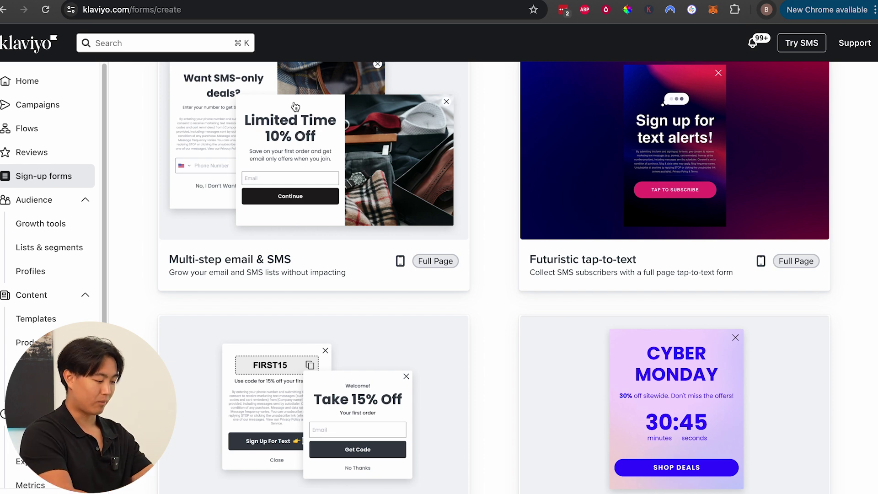
scroll(471, 294, "down", 6)
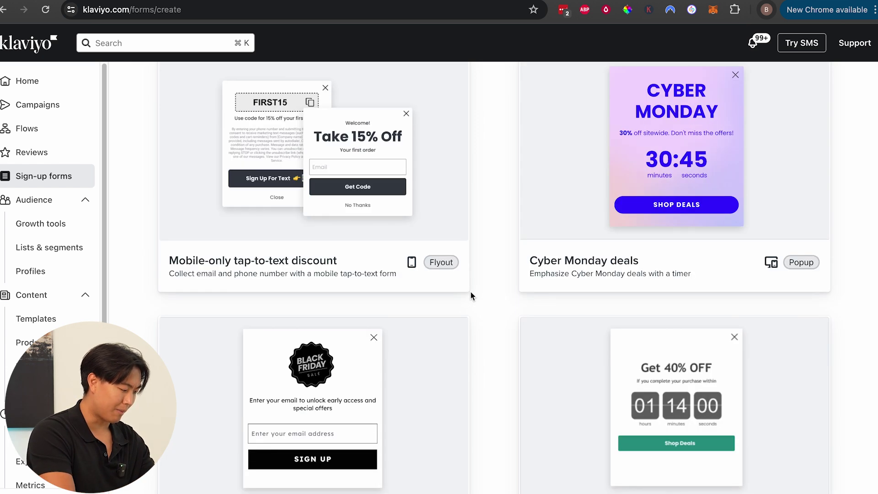
scroll(470, 295, "down", 8)
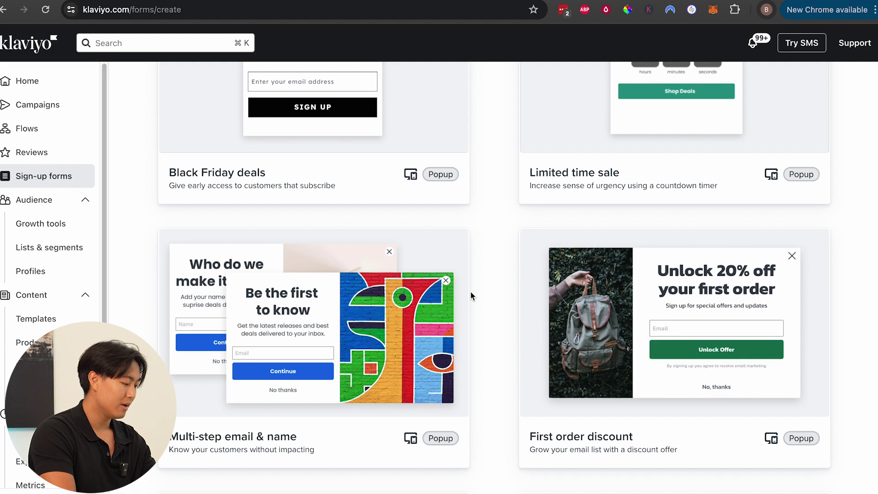
scroll(471, 292, "up", 15)
Step: Preview the Multi-step email & SMS template, then close its details
left_click(241, 337)
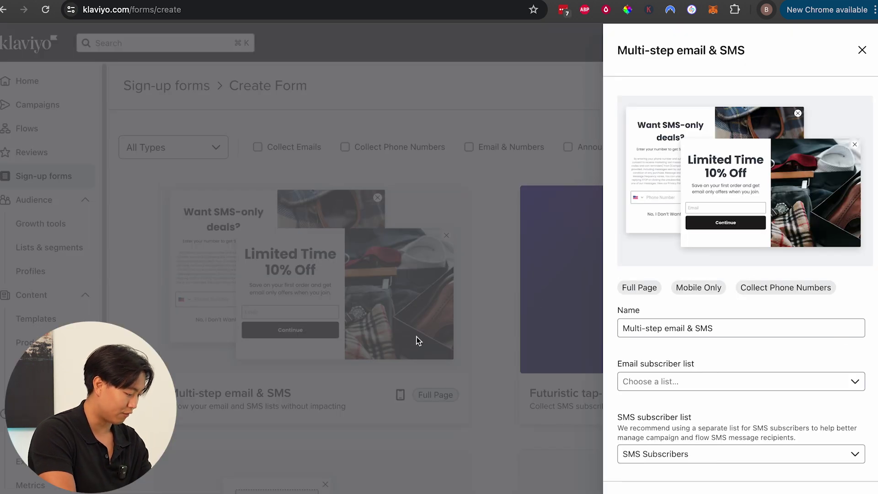
left_click(417, 341)
scroll(431, 361, "down", 15)
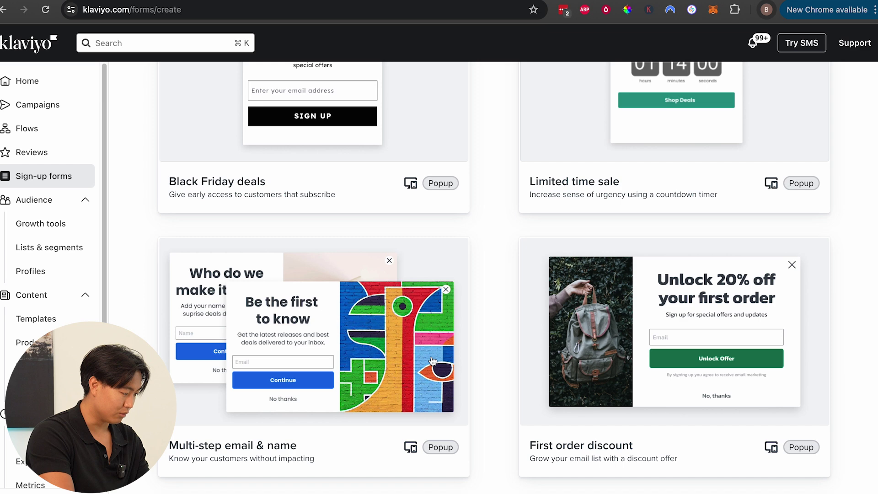
Step: Create a form from Multi-step email & name, collecting sign-ups into Agency Newsletter
left_click(341, 372)
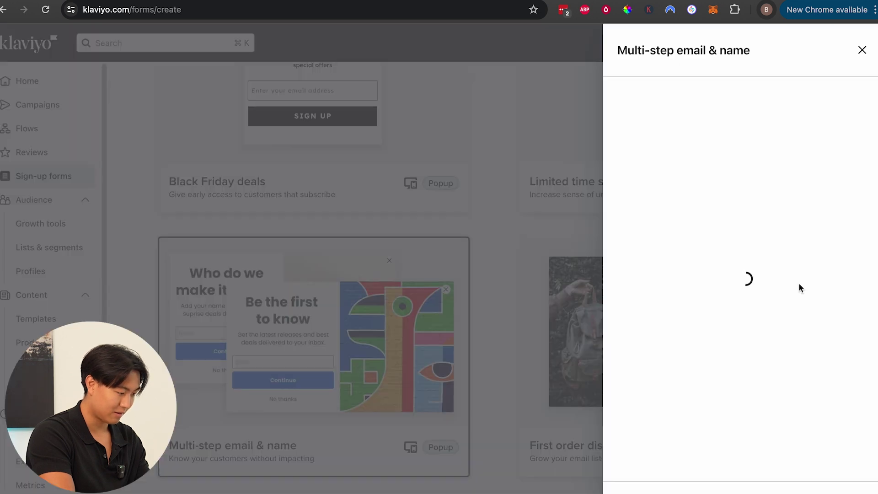
left_click(689, 407)
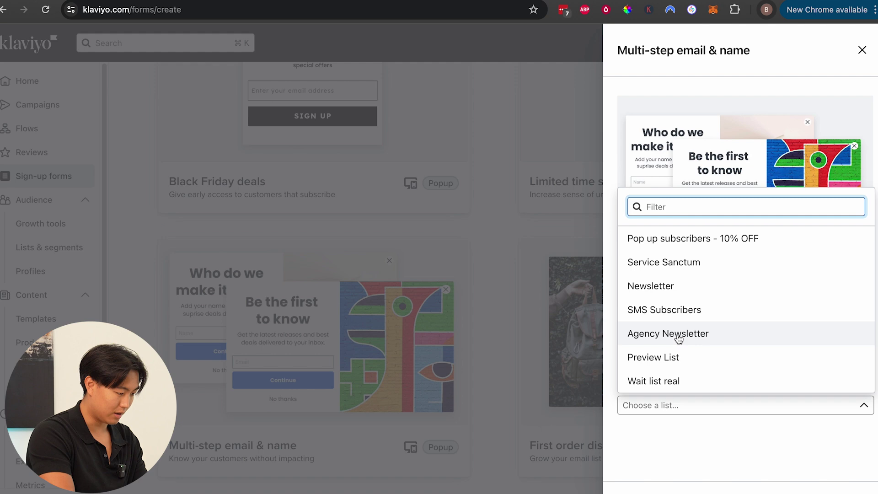
left_click(676, 334)
left_click(718, 492)
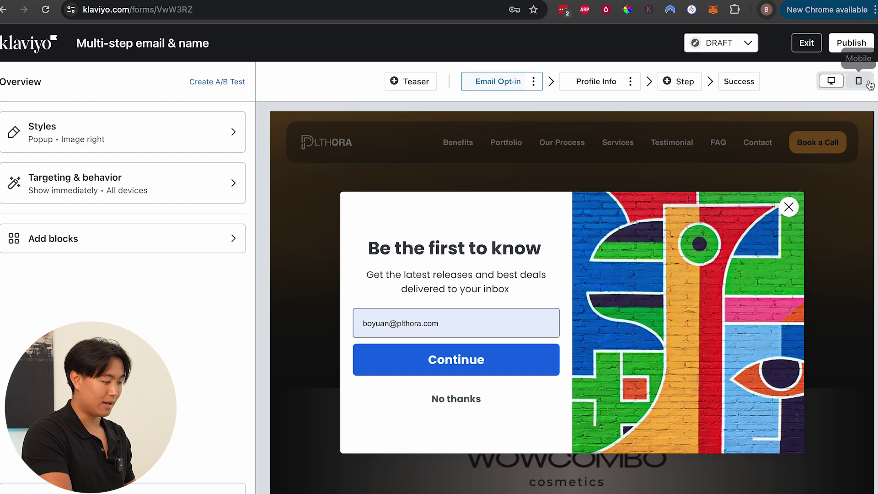
left_click(858, 81)
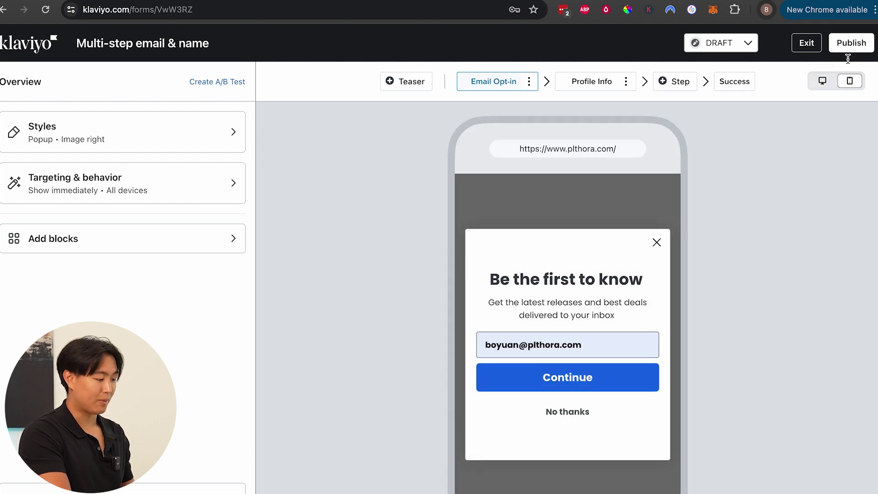
left_click(822, 81)
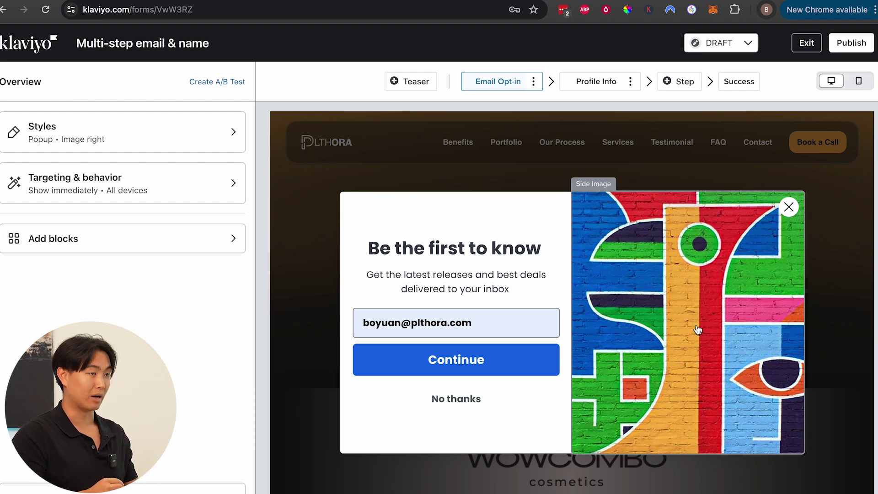
key("super+Tab")
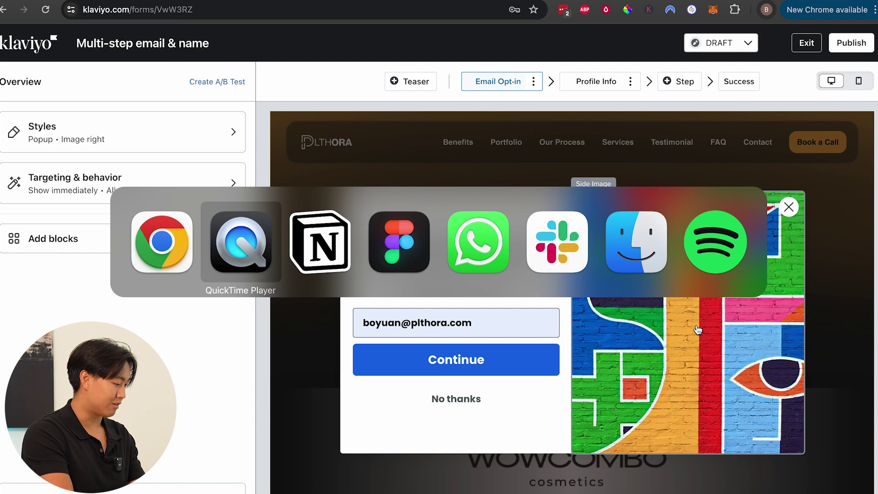
left_click(405, 247)
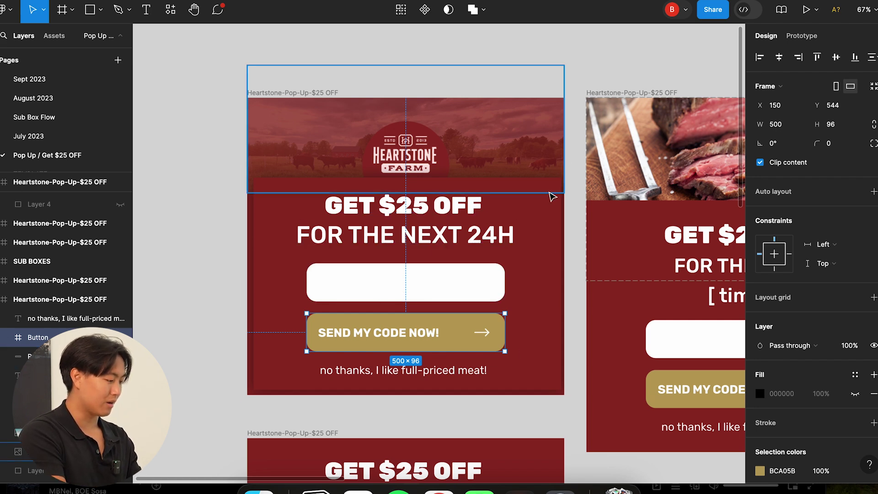
key("ctrl+Right")
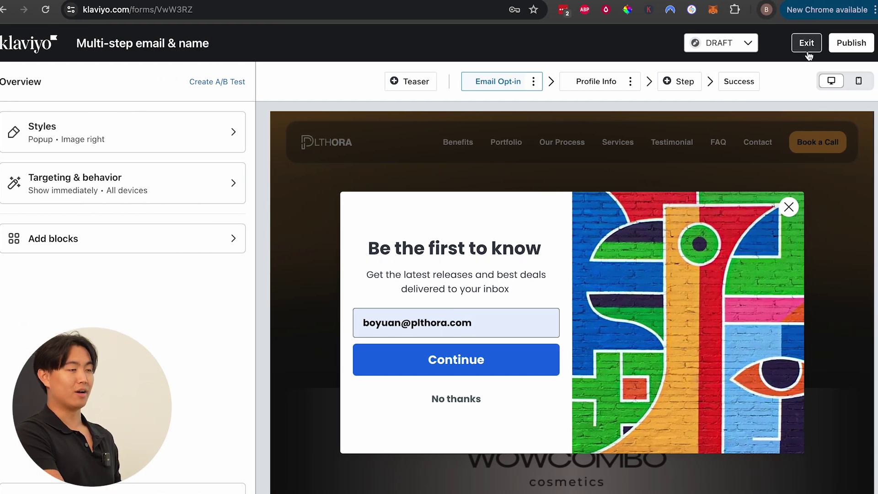
Step: Exit the form editor and start another sign-up form from the template gallery
left_click(806, 43)
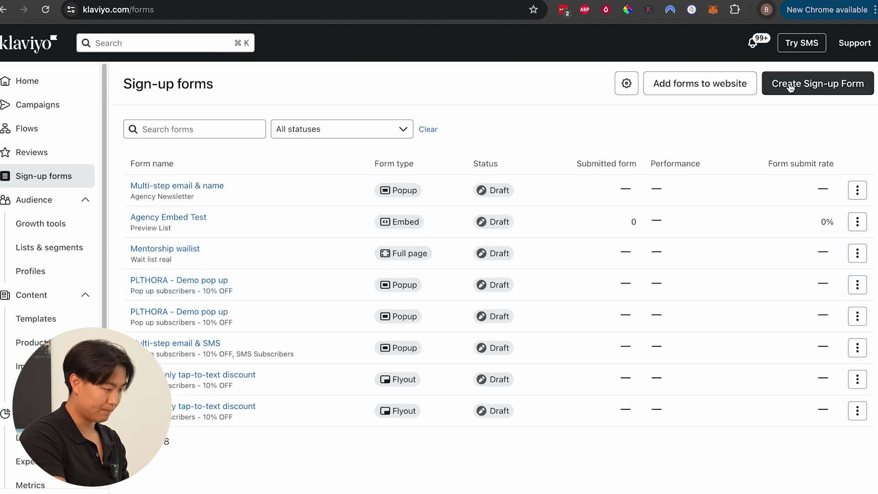
left_click(791, 87)
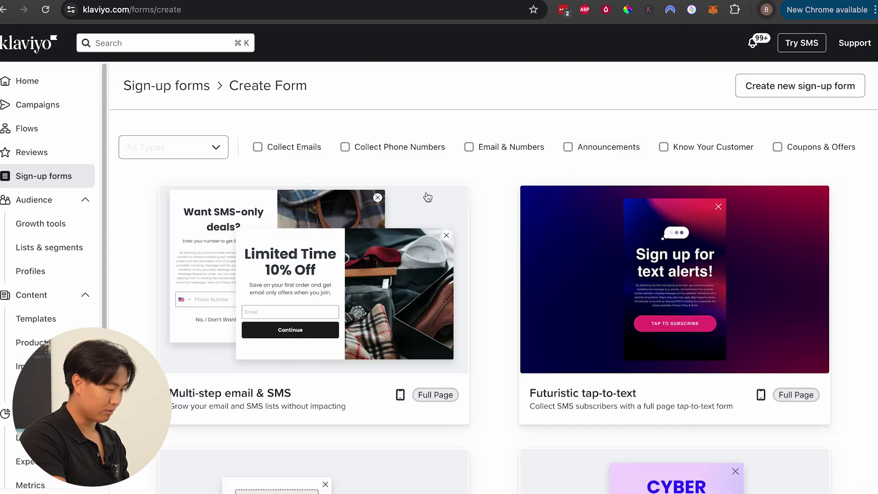
scroll(417, 201, "down", 10)
scroll(407, 210, "down", 5)
scroll(320, 197, "up", 8)
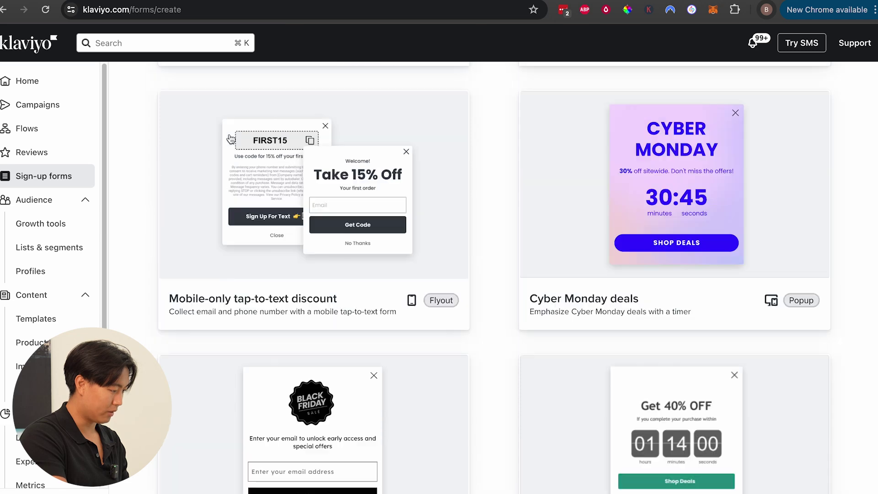
scroll(230, 139, "up", 10)
Step: Filter templates to Popup forms that collect emails and open Black Friday deals
left_click(188, 142)
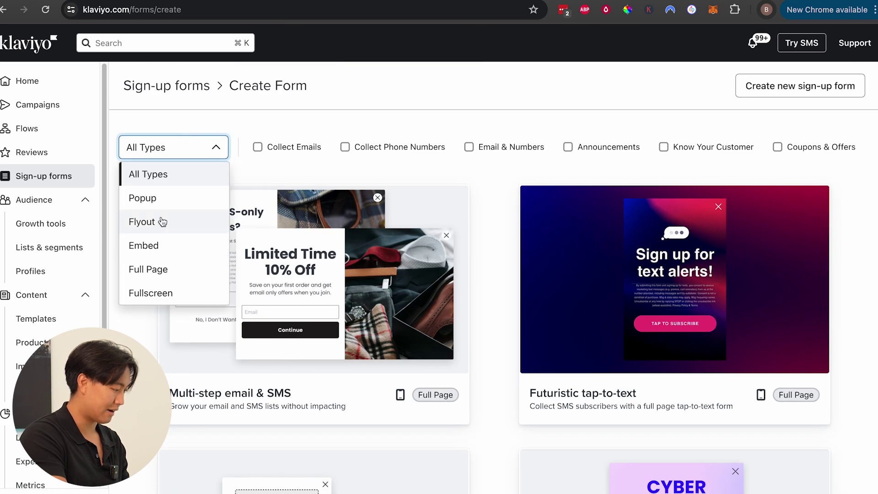
left_click(160, 206)
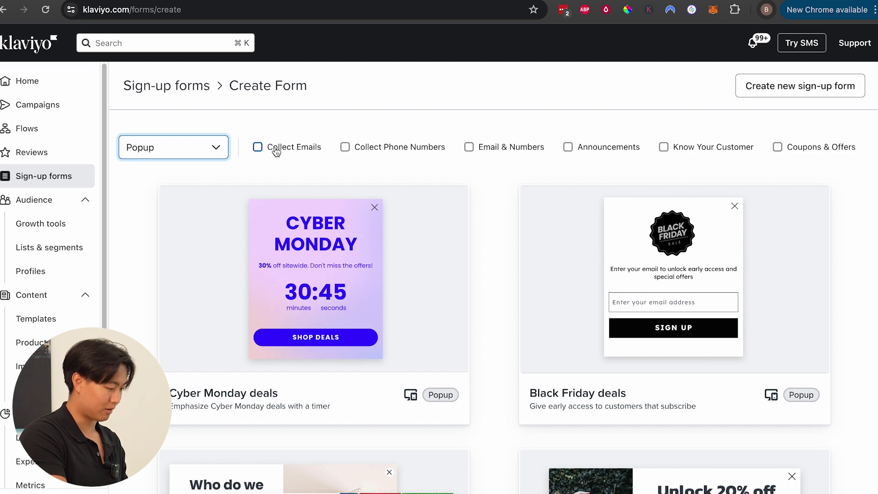
left_click(276, 150)
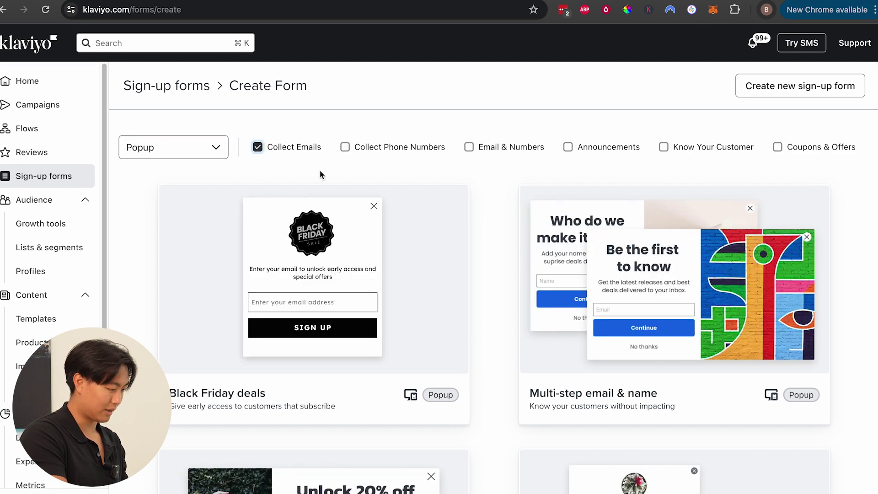
left_click(360, 292)
Step: Name the new form 'PLTHORA - $25 OFF 1st Order - 7 sec'
left_click(720, 335)
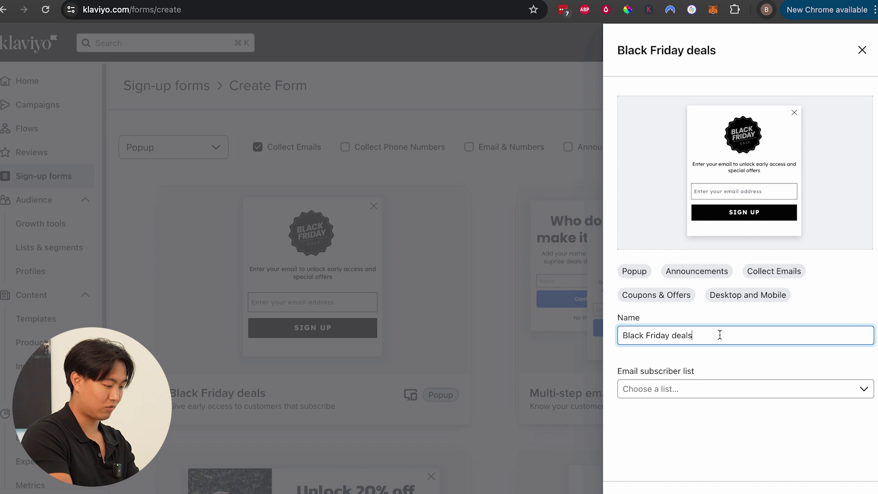
key("super+a")
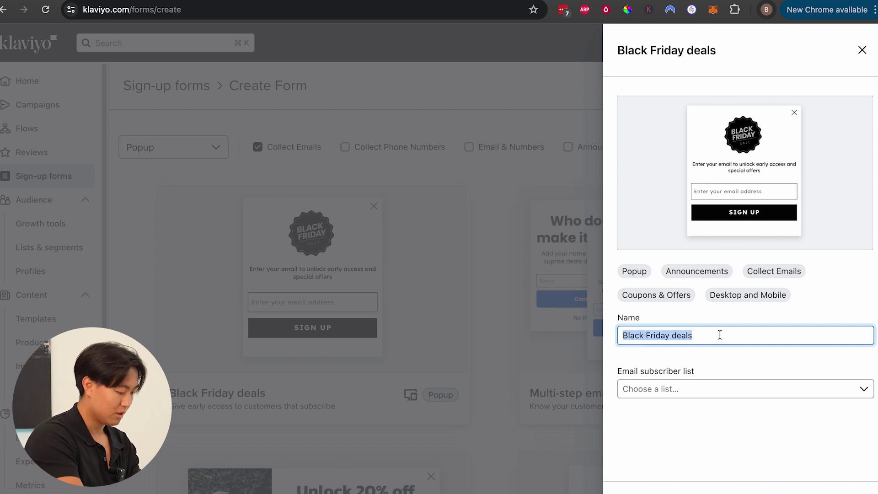
type("FREE CO")
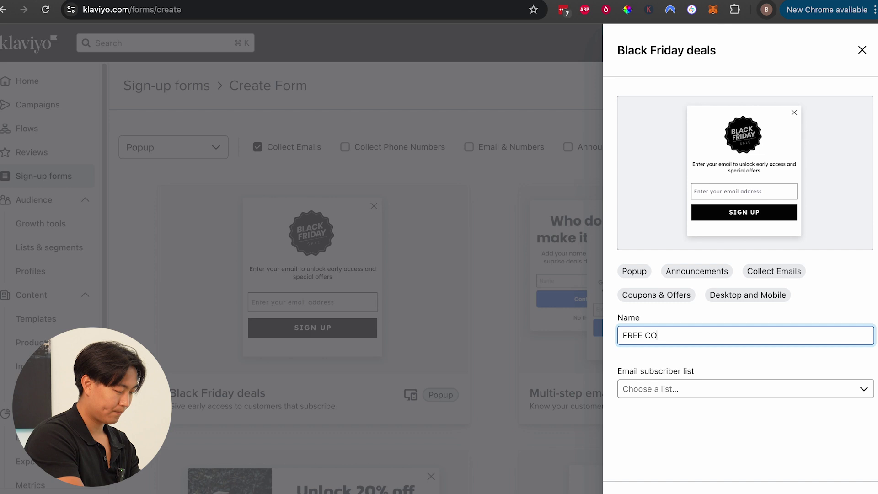
type("URSE DEMO PO")
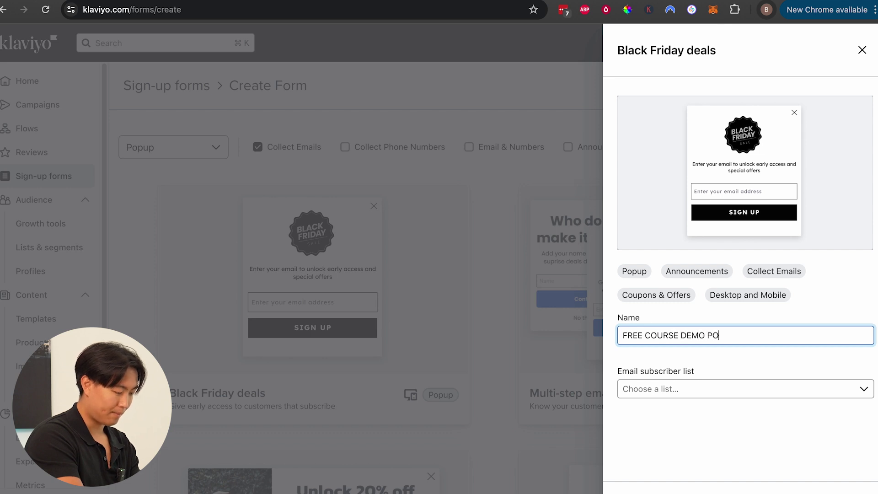
type("P UP")
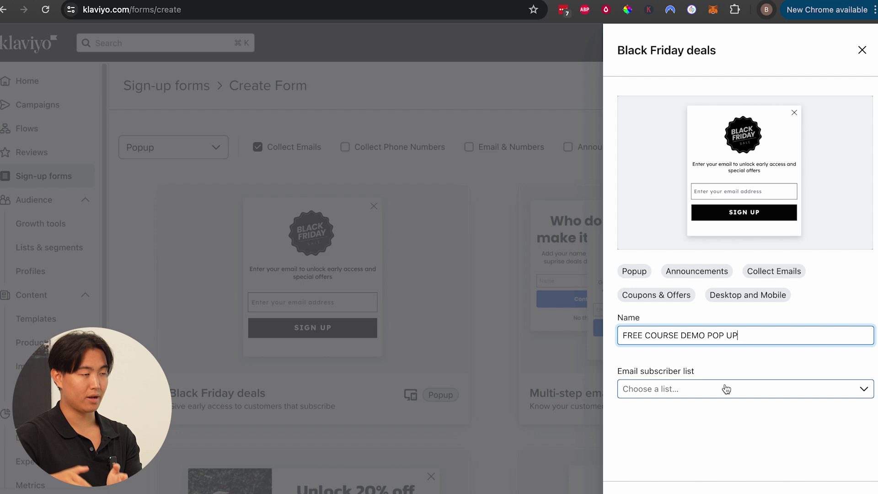
key("super+a")
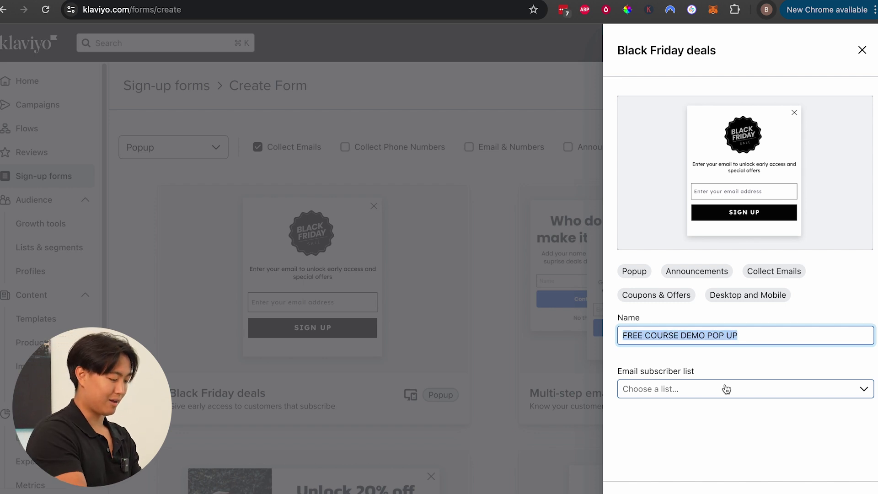
type("PLTHORA -")
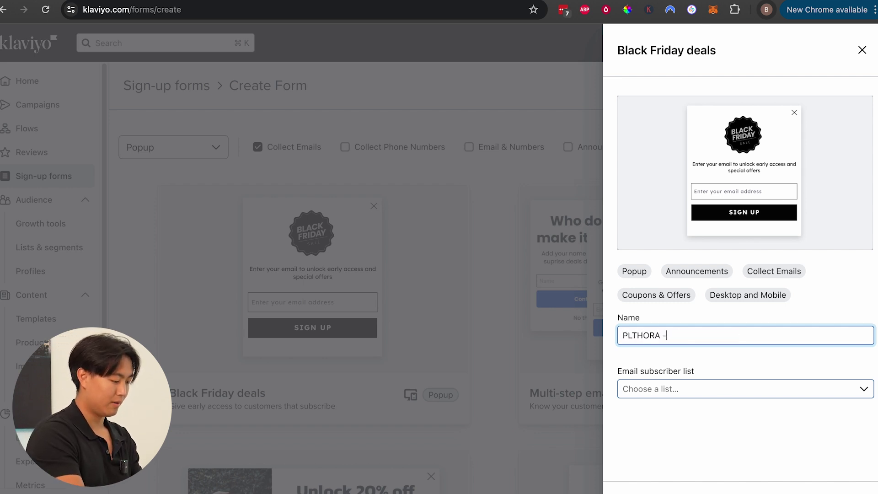
type(" $25 OF")
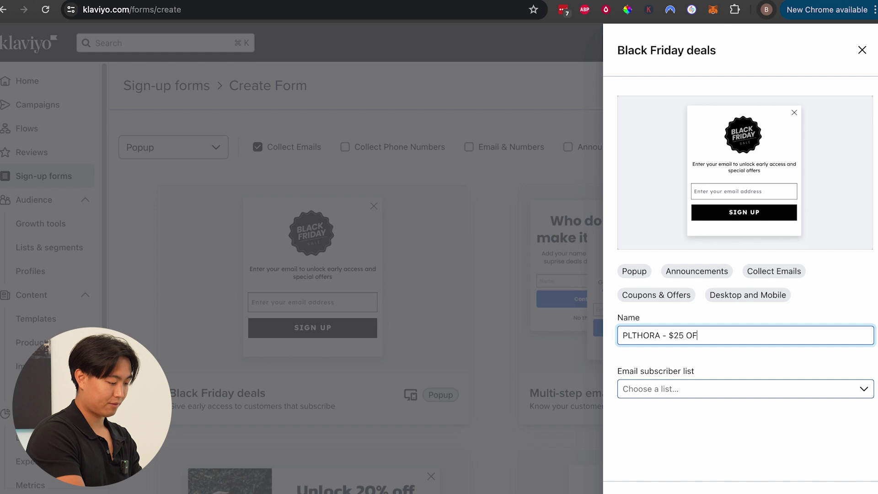
type("F -st Order - th")
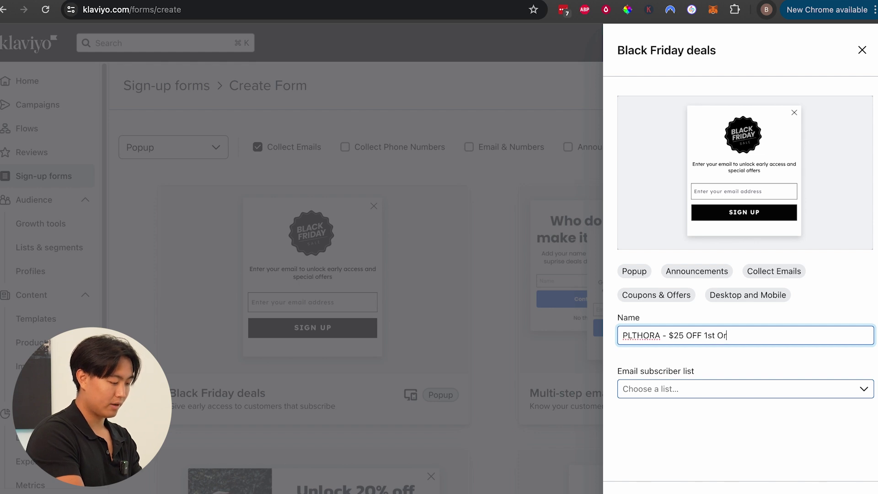
key("BackSpace")
key("BackSpace")
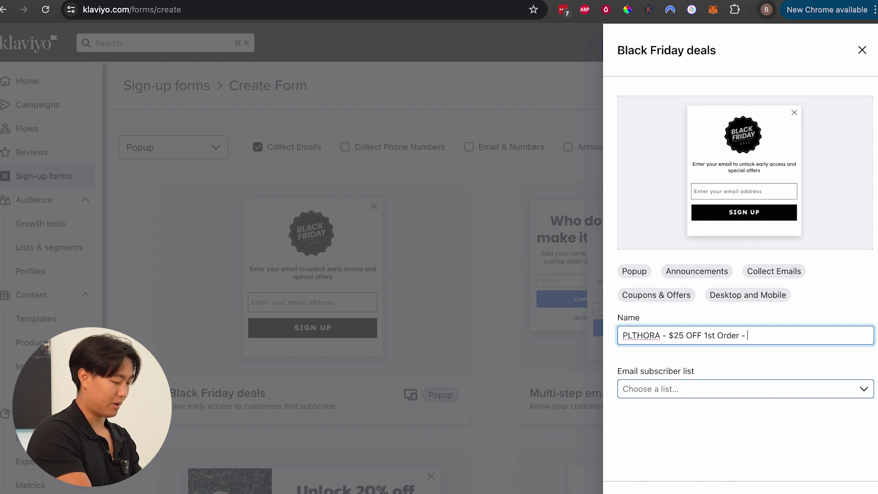
type("7 sec")
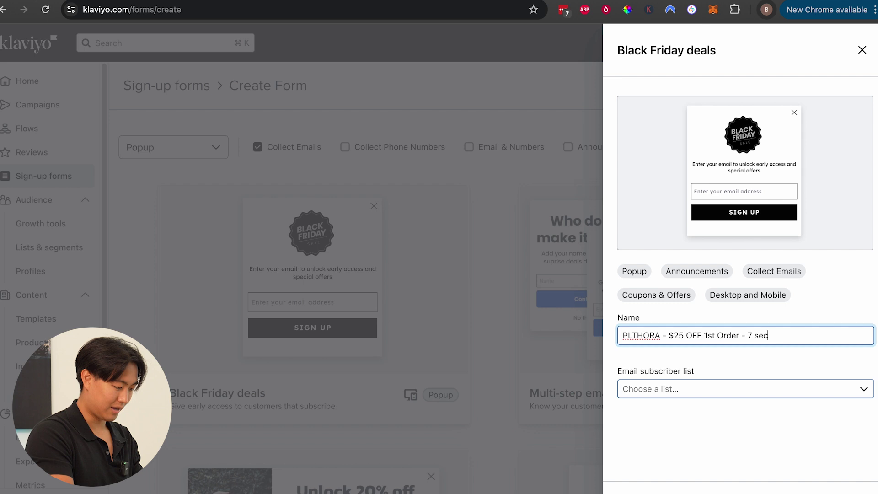
Step: Choose Agency Newsletter as the list, create the form, and switch to the Figma design
left_click(692, 382)
left_click(689, 323)
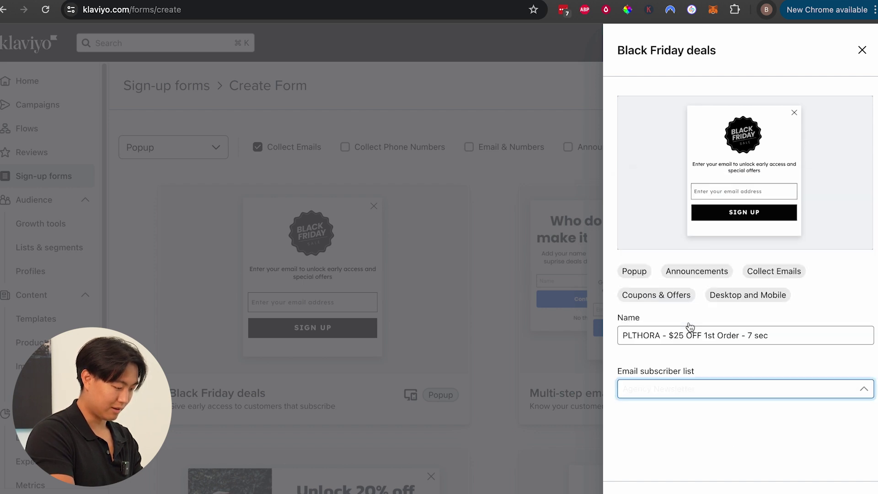
key("Return")
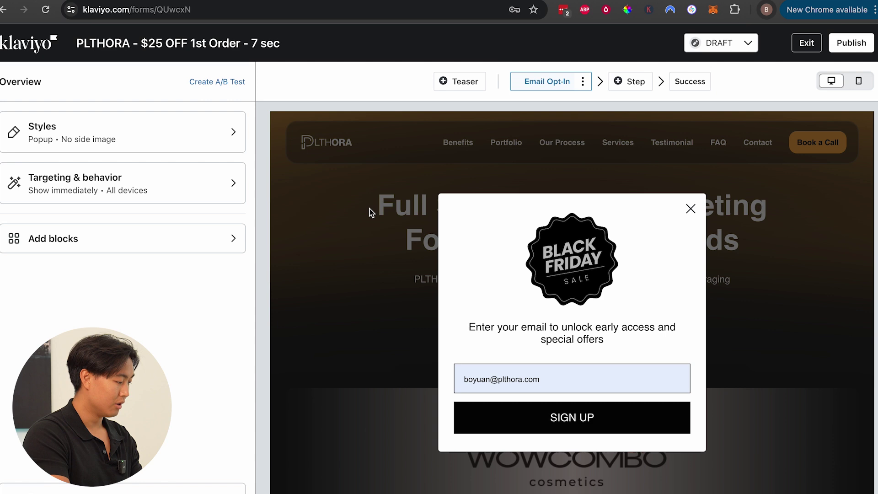
key("ctrl+Left")
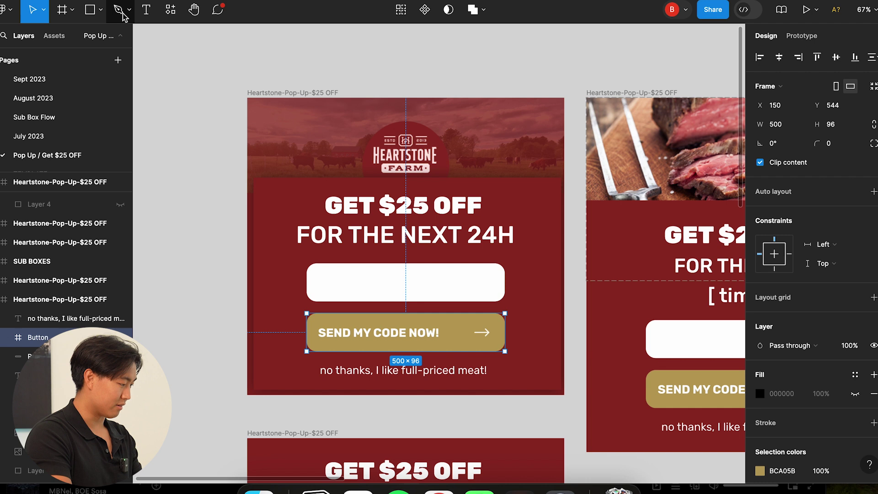
Step: Draw an 800×403 export slice over the popup header
key("s")
left_click(72, 10)
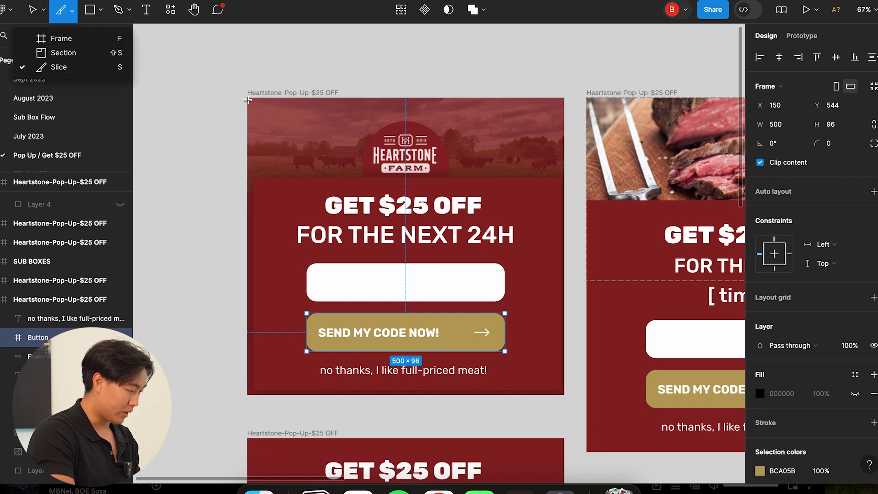
left_click_drag(247, 99, 563, 262)
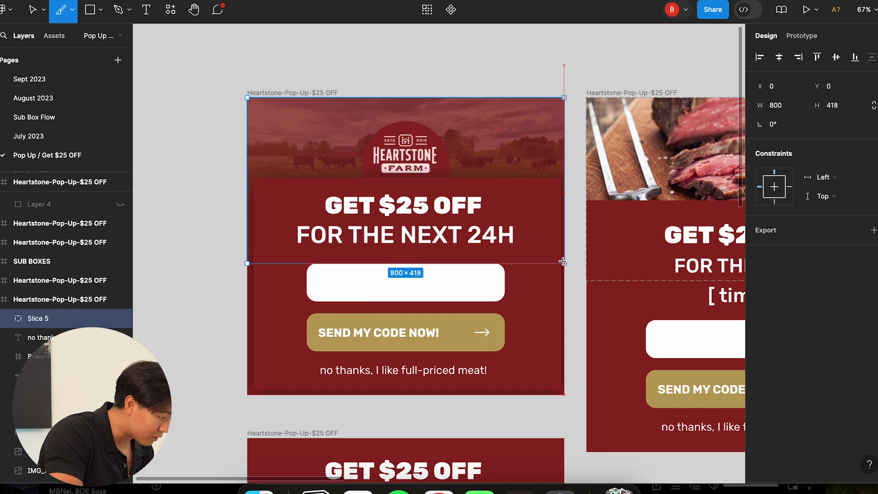
left_click_drag(563, 261, 563, 257)
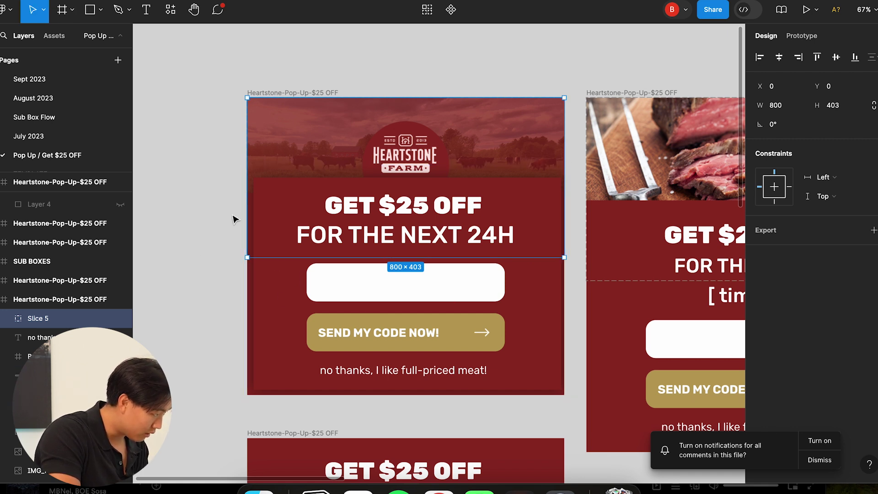
Step: Add 800×137 and 800×90 slices over the gold-button band and no-thanks row
key("s")
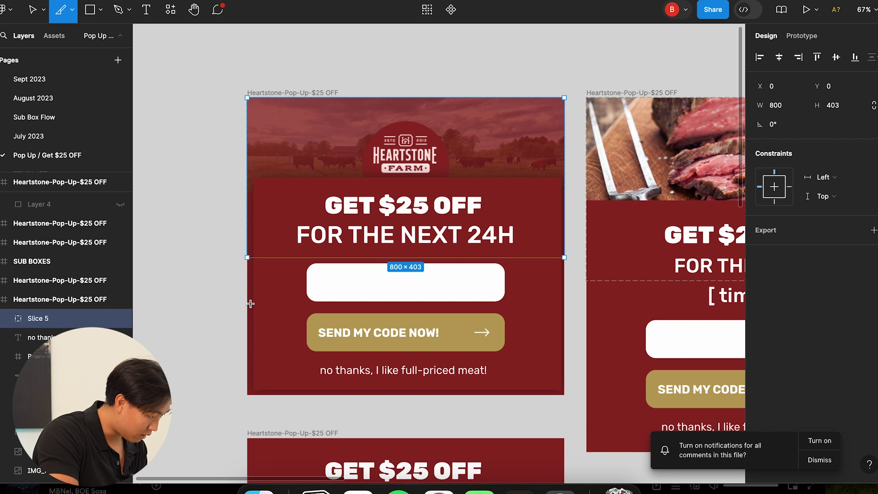
left_click_drag(247, 304, 564, 359)
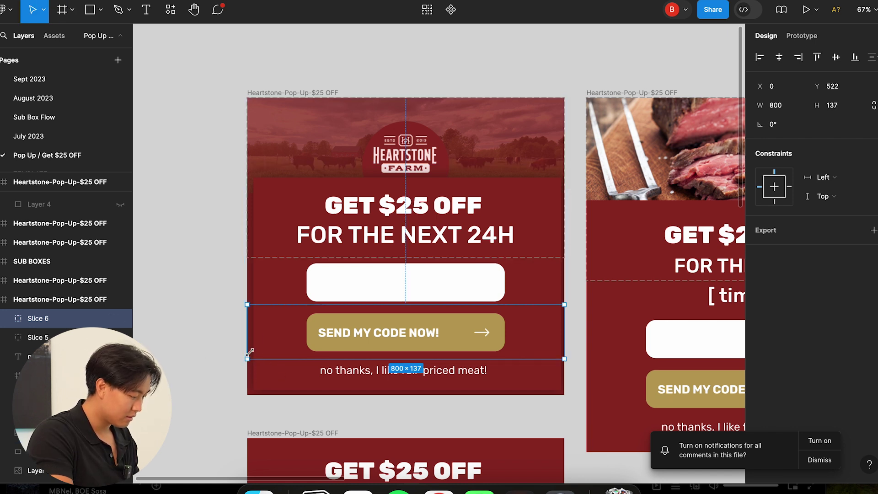
left_click(237, 366)
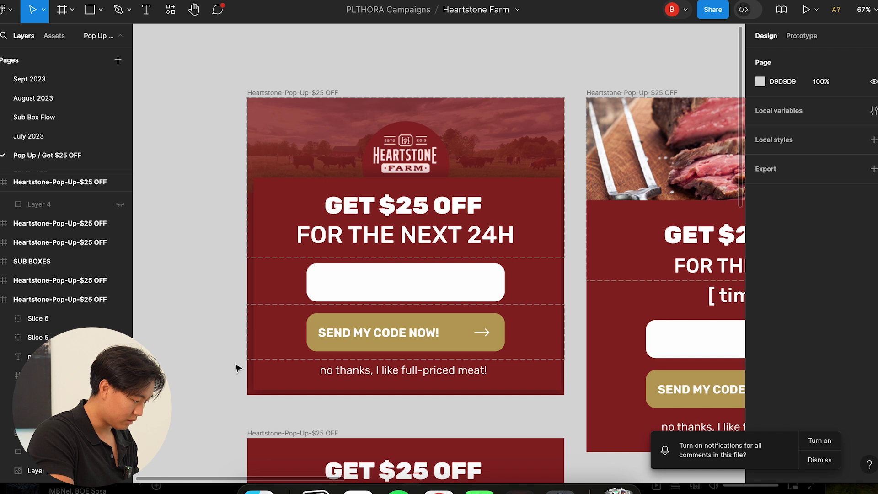
key("s")
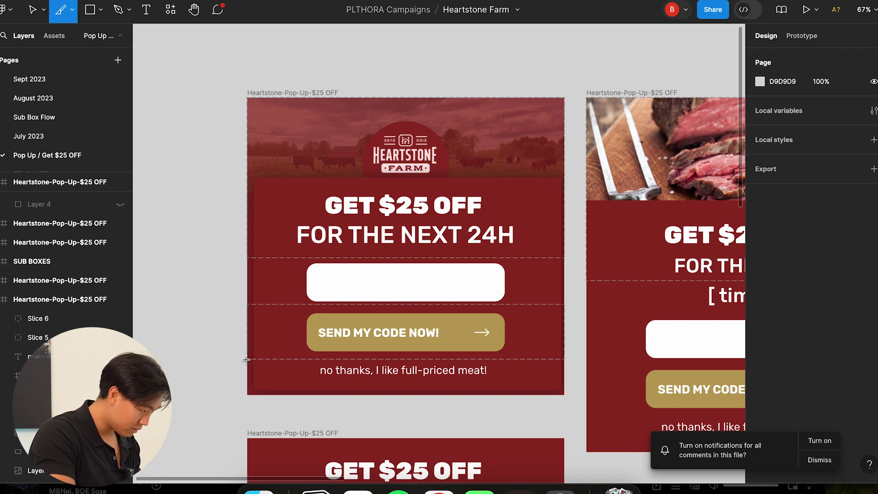
left_click_drag(246, 360, 565, 394)
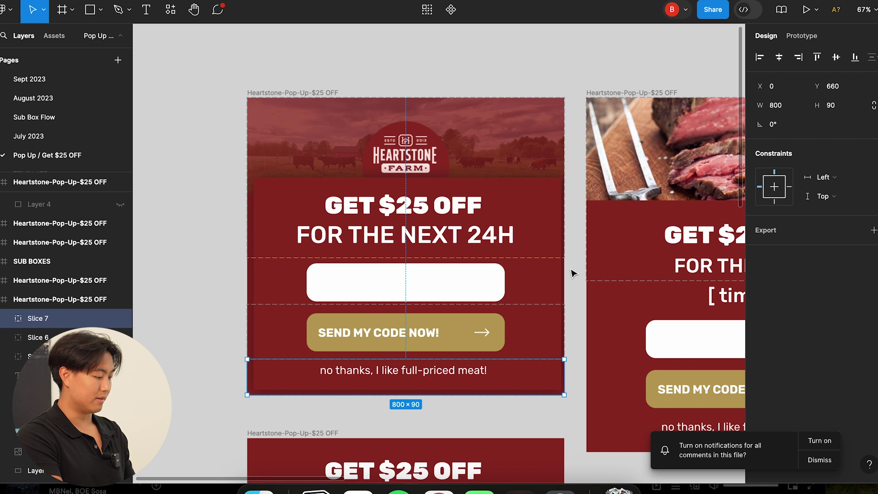
left_click(389, 341)
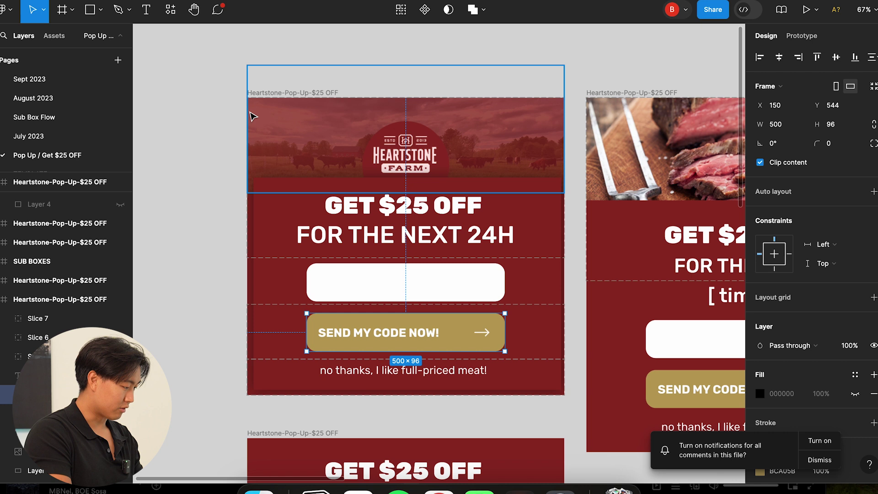
left_click(50, 336)
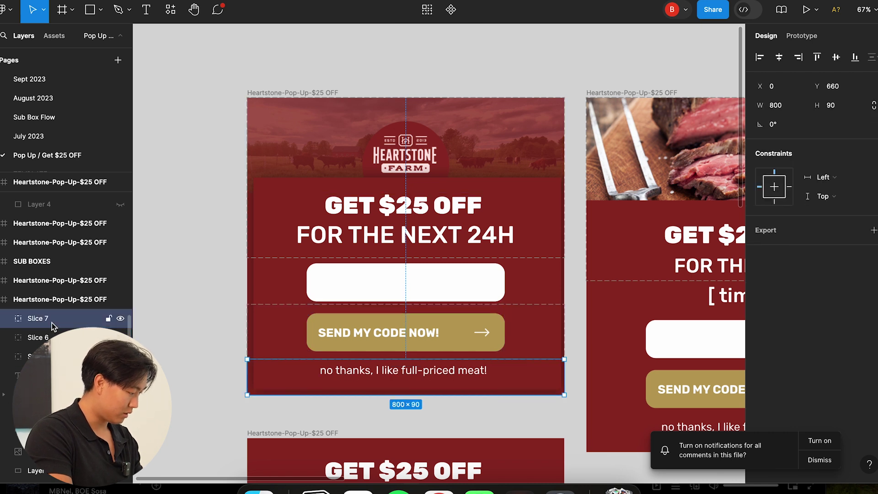
Step: Export the header slice (Slice 5) as a PNG and save it
left_click(51, 356)
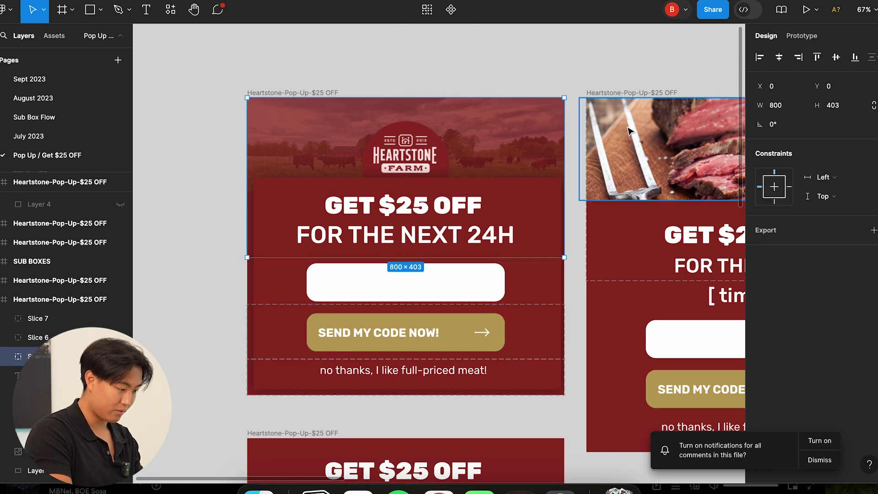
left_click(820, 459)
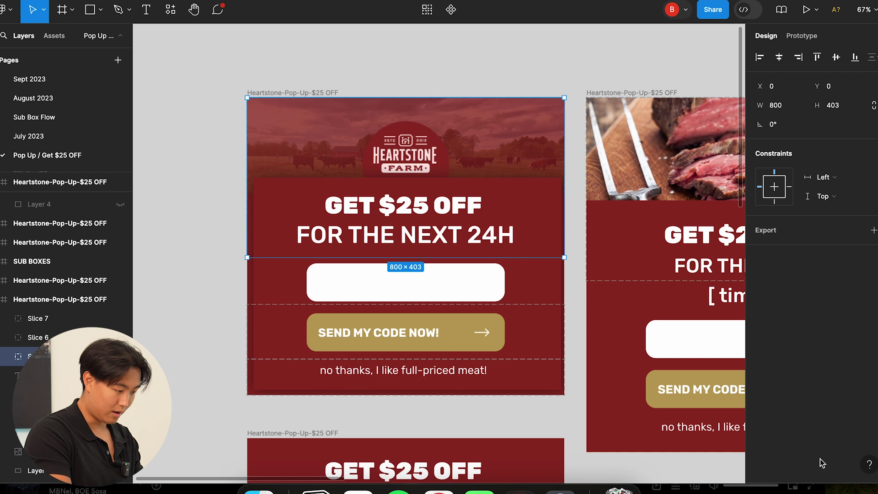
left_click(845, 222)
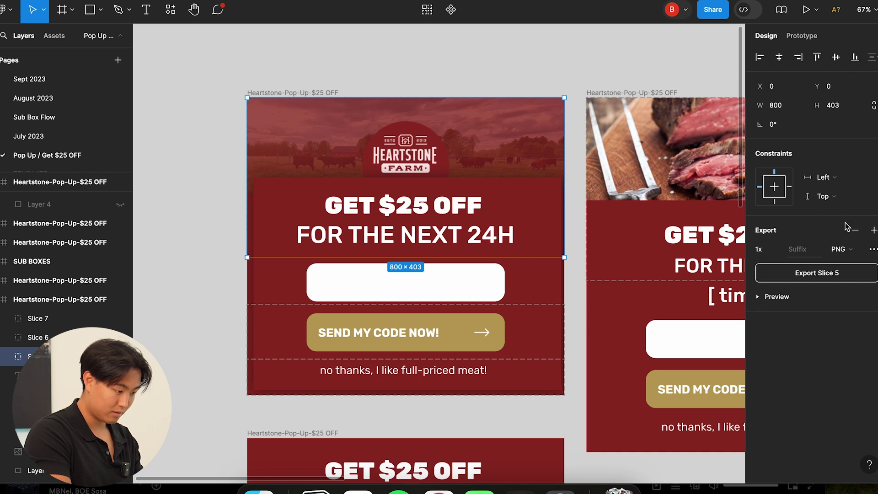
left_click(813, 274)
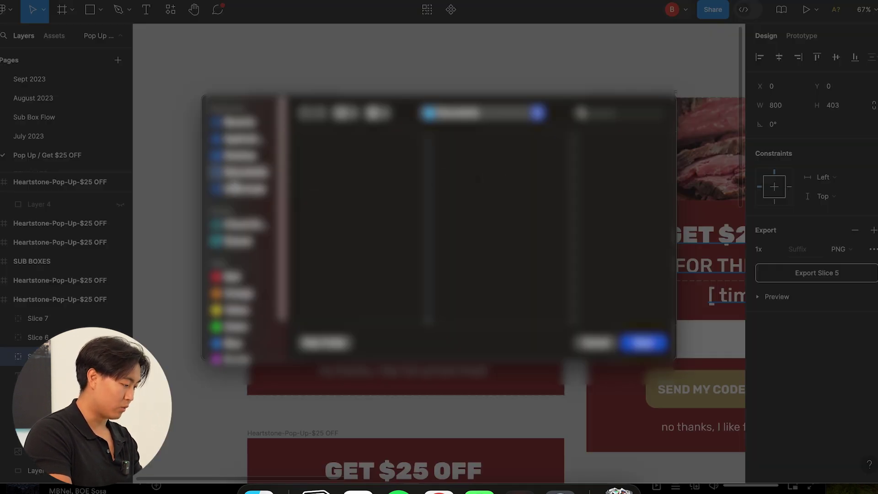
left_click(236, 191)
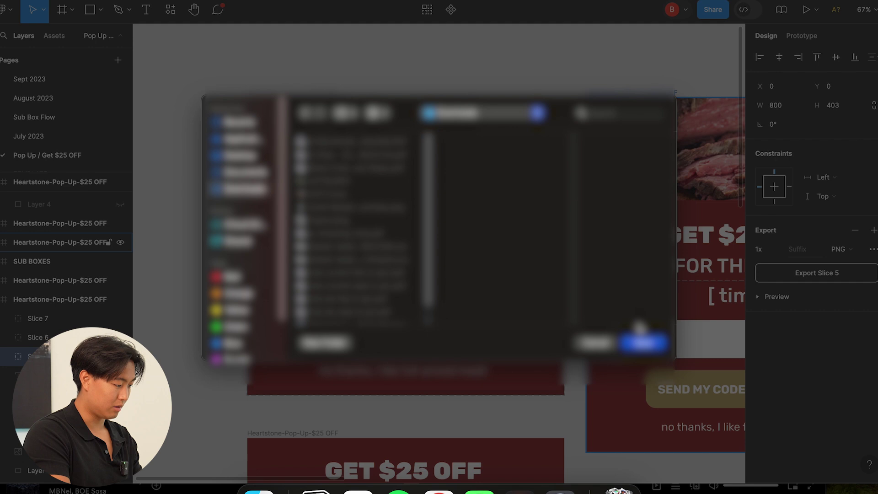
left_click(645, 340)
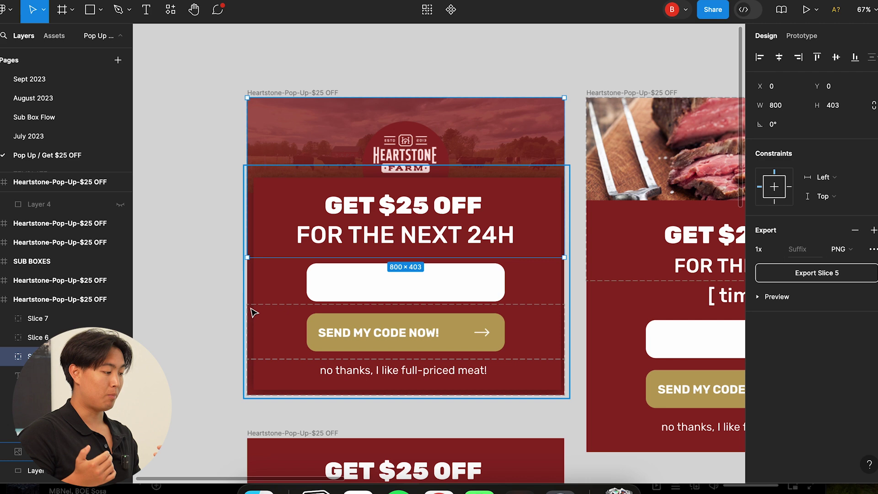
Step: Select the no-thanks row slice (Slice 7) and add a PNG export setting
scroll(317, 133, "up", 5)
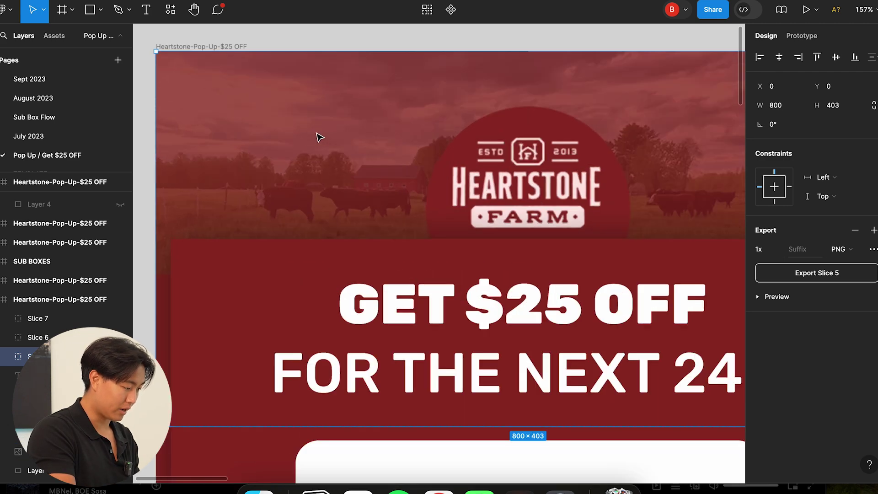
scroll(404, 147, "down", 3)
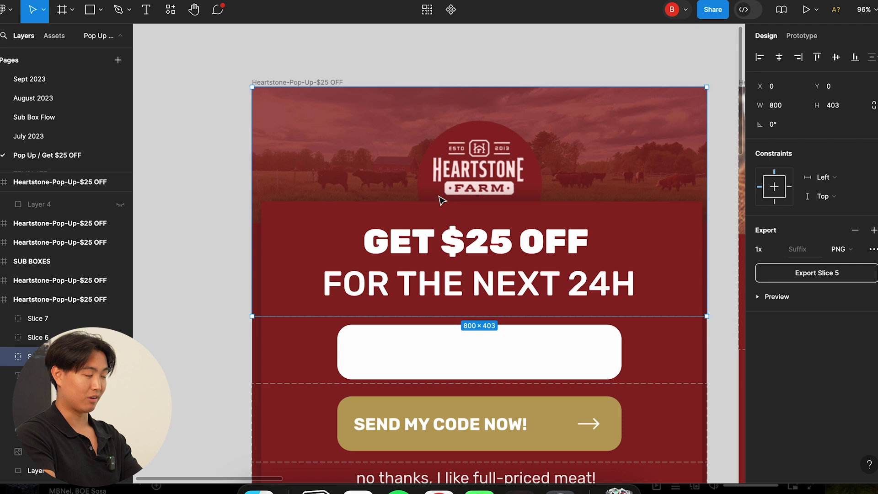
scroll(439, 198, "down", 3)
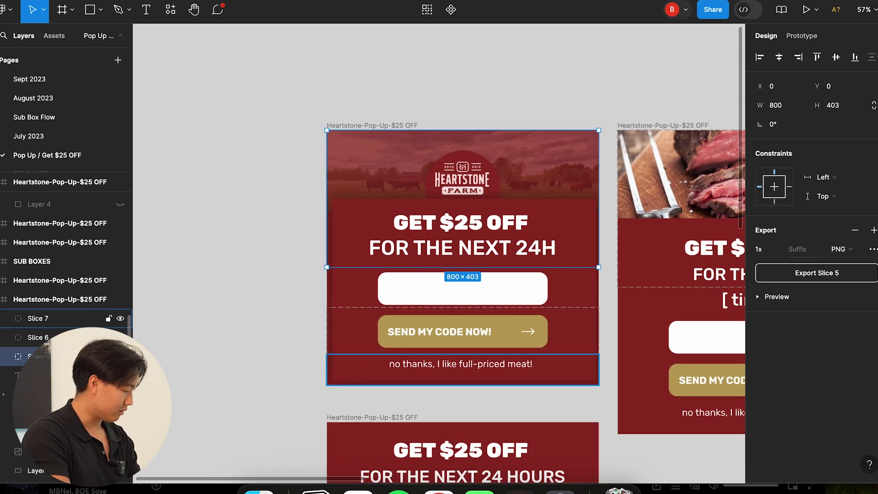
left_click(38, 337)
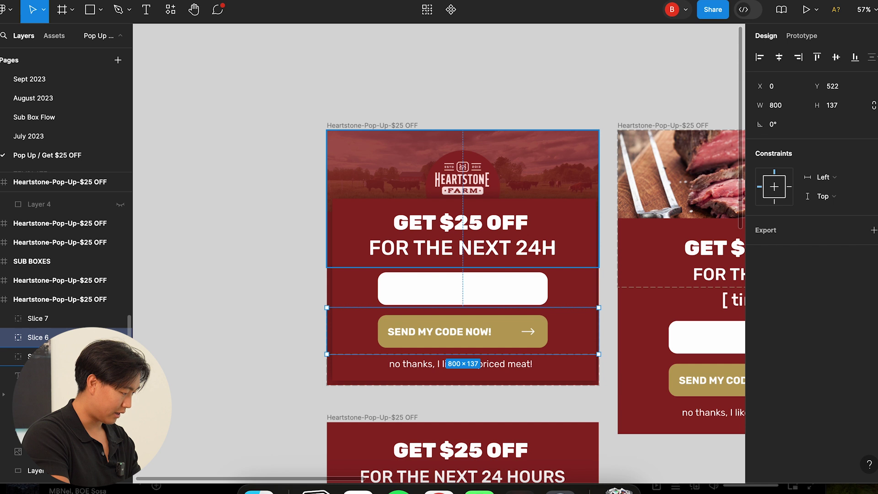
left_click(38, 375)
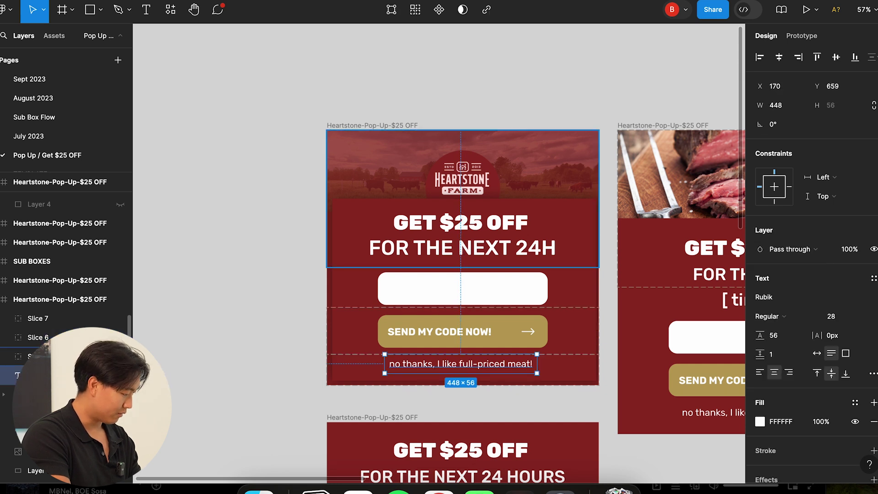
left_click(38, 356)
left_click(38, 337)
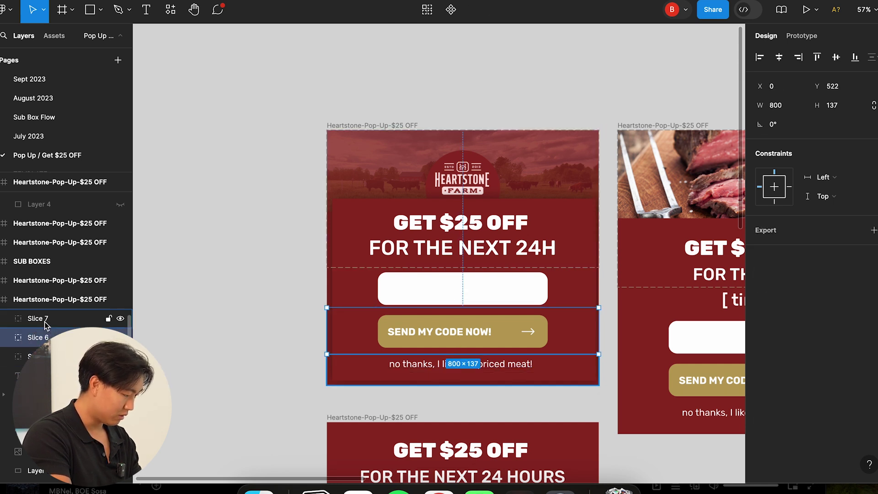
left_click(38, 318)
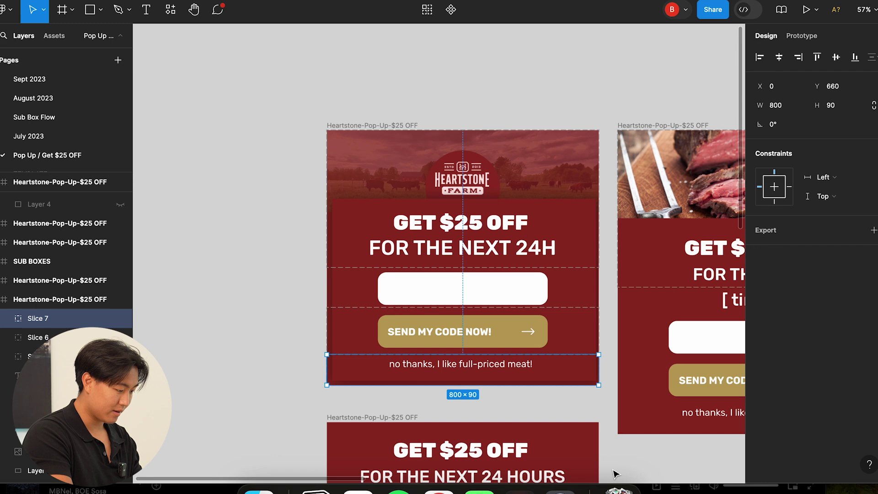
left_click(799, 237)
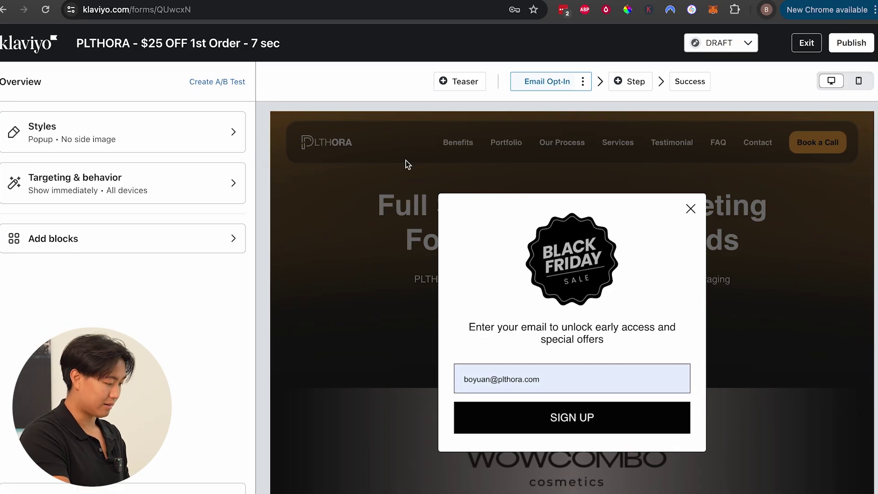
Step: Delete the Black Friday image block and the headline text block from the popup
mouse_move(508, 217)
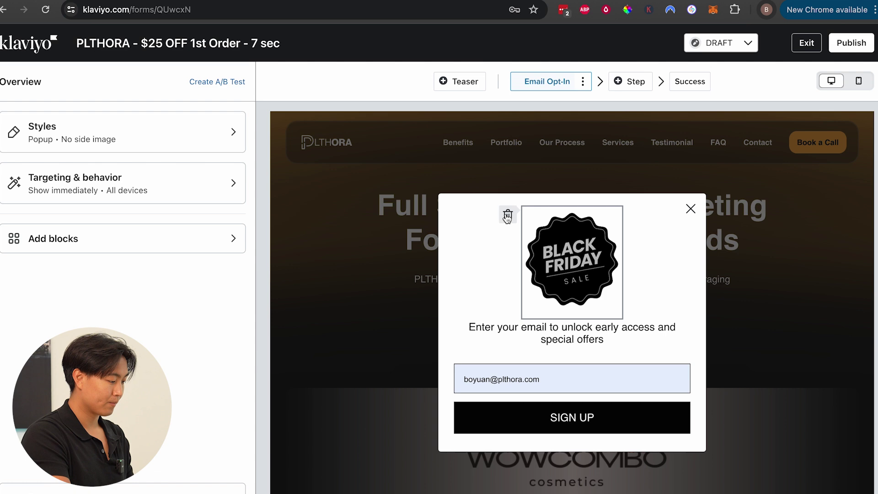
left_click(509, 215)
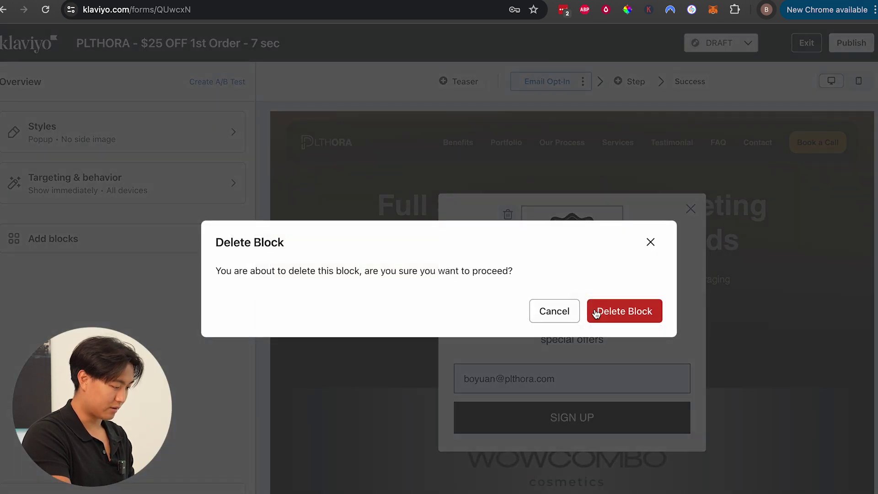
left_click(617, 313)
left_click(467, 295)
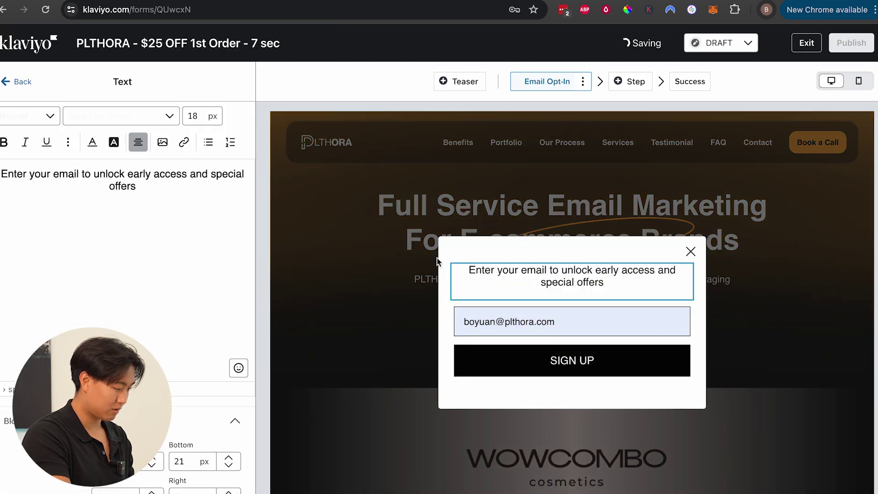
left_click(443, 270)
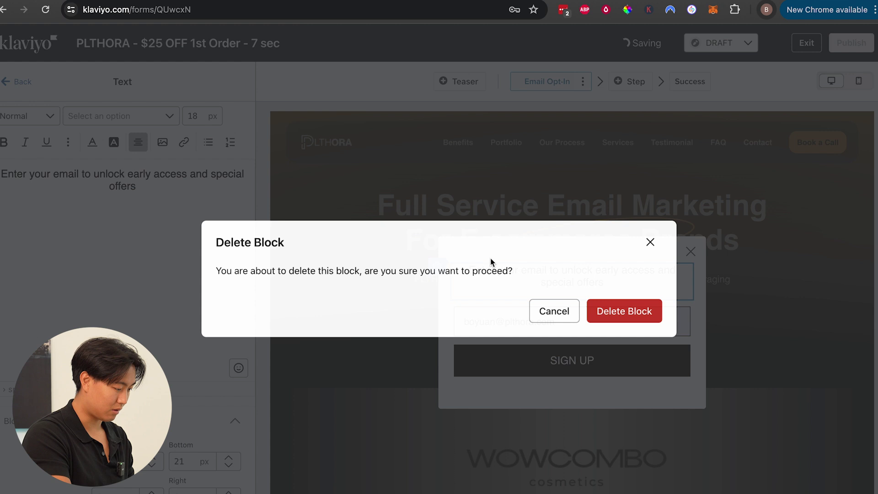
left_click(594, 310)
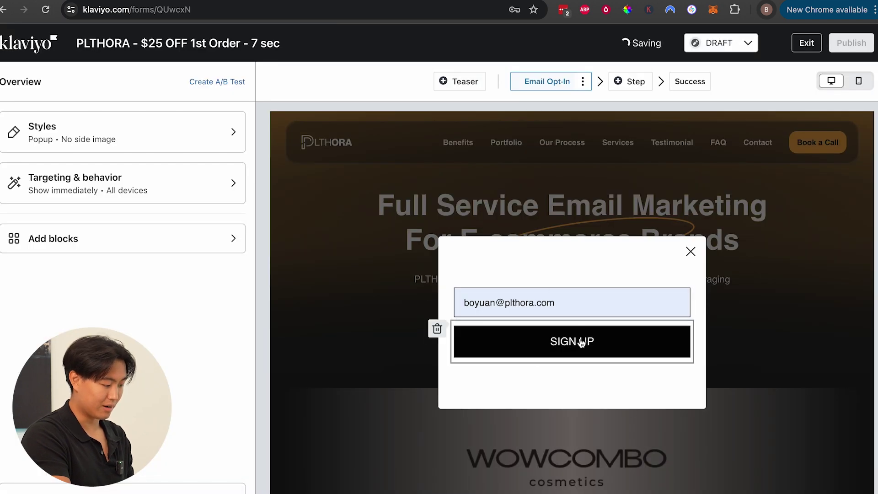
Step: Glance at the form's Styles and Targeting & behavior settings
left_click(72, 131)
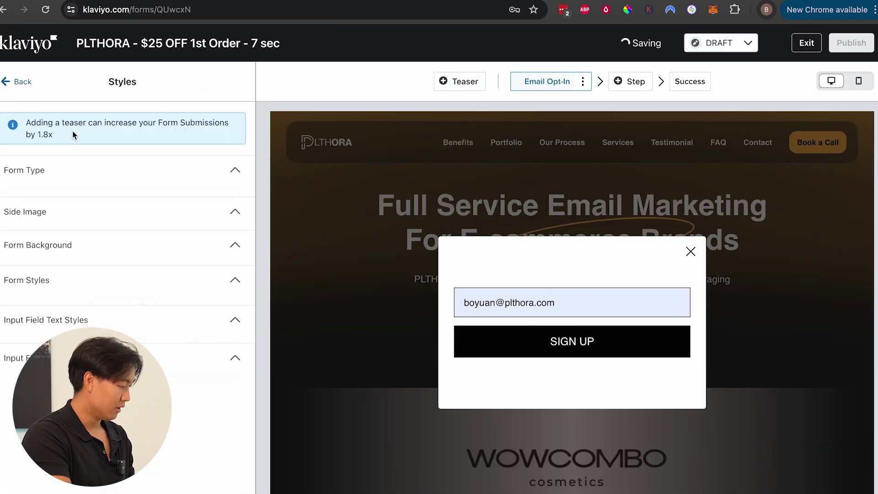
left_click(11, 83)
left_click(74, 181)
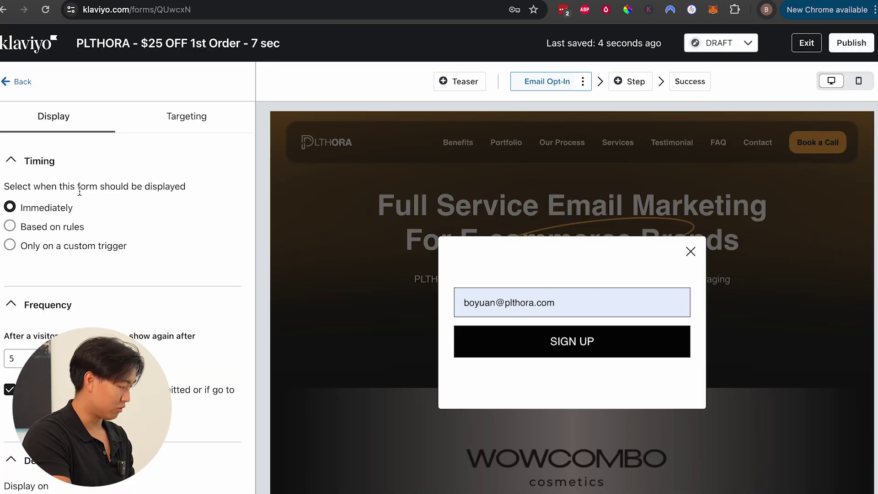
left_click(32, 87)
Step: Add image blocks above the email field and below the SIGN UP button
left_click(72, 241)
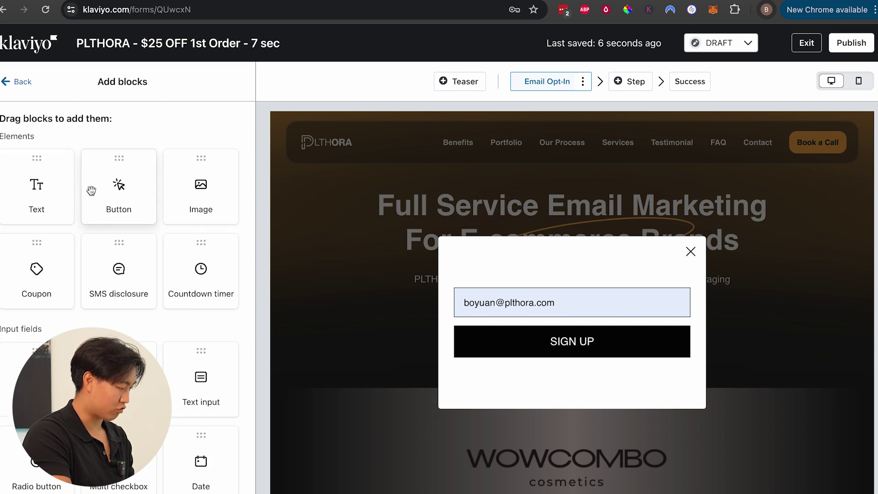
left_click_drag(197, 225, 551, 284)
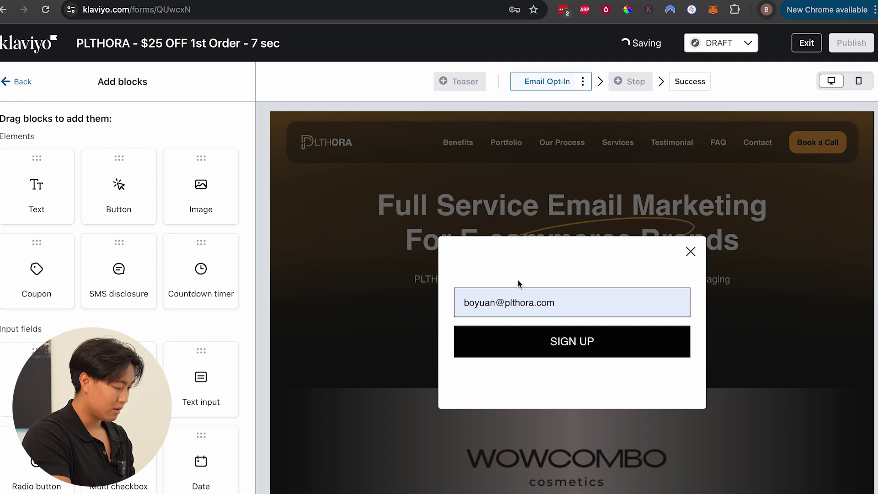
left_click(20, 81)
left_click(128, 240)
left_click_drag(211, 183, 534, 387)
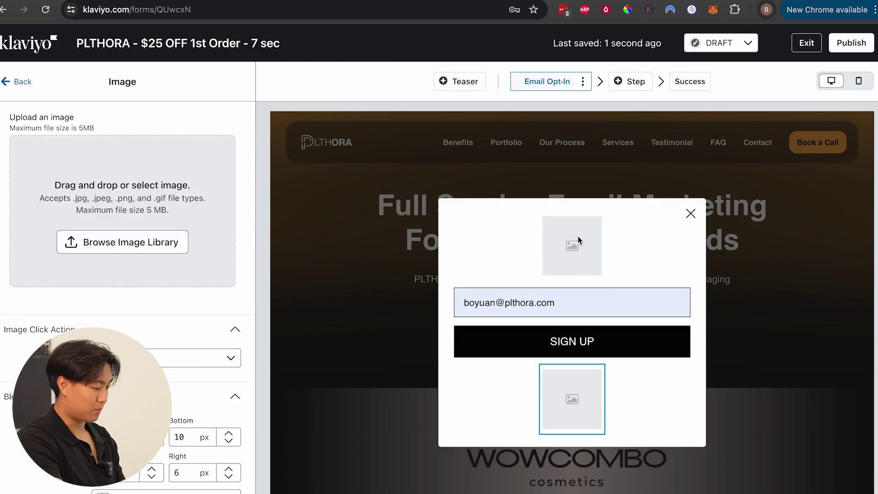
Step: Upload Slice 5.png into the top image block and Slice 7 into the bottom one
left_click(566, 239)
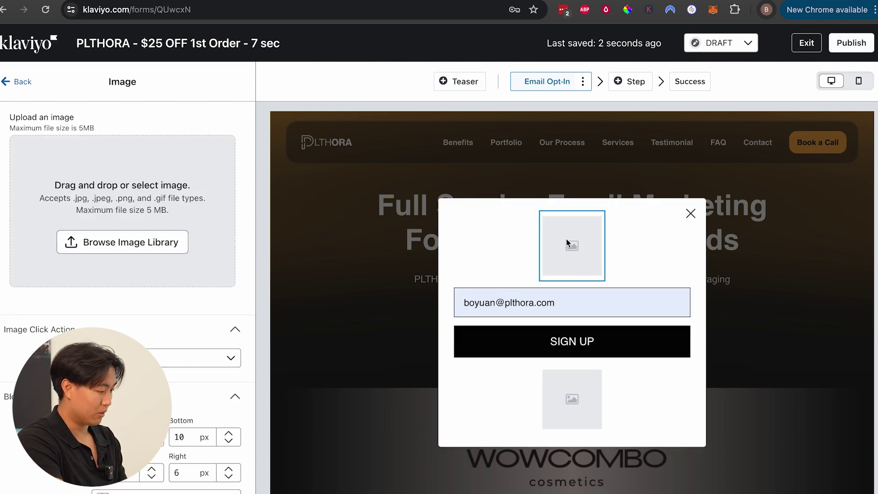
left_click(130, 243)
left_click(269, 205)
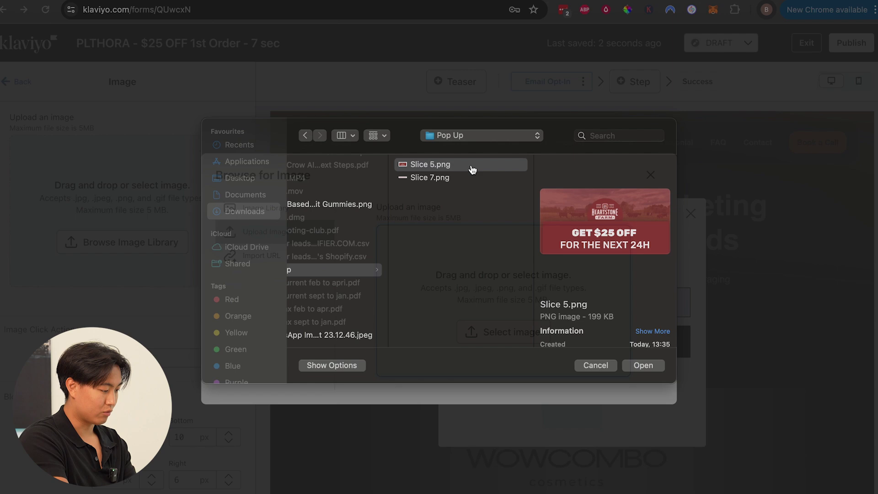
key("Return")
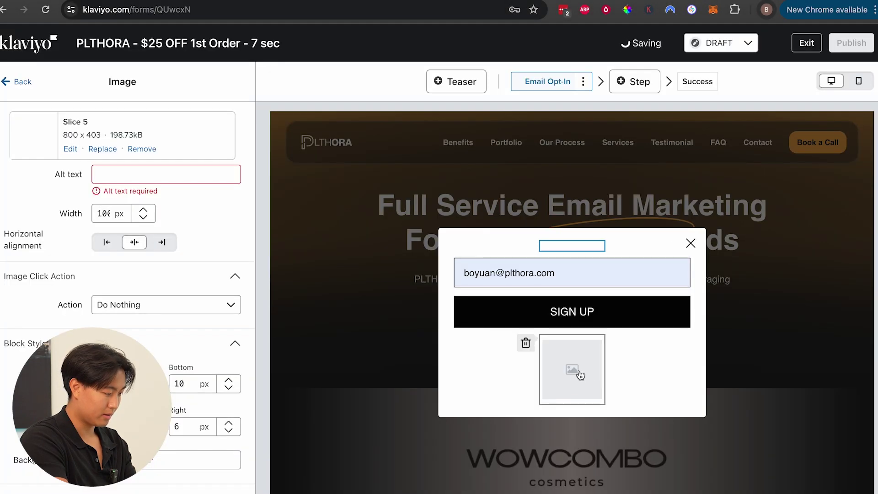
left_click(580, 375)
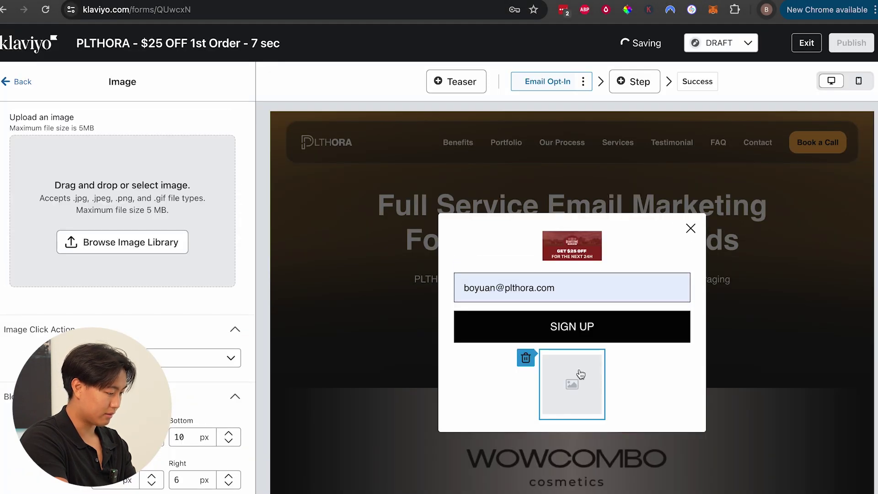
left_click(91, 241)
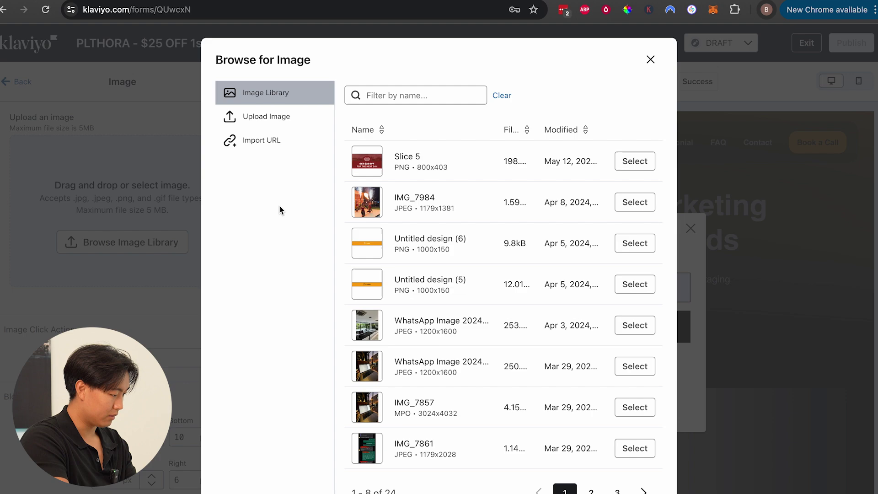
left_click(264, 115)
left_click(472, 324)
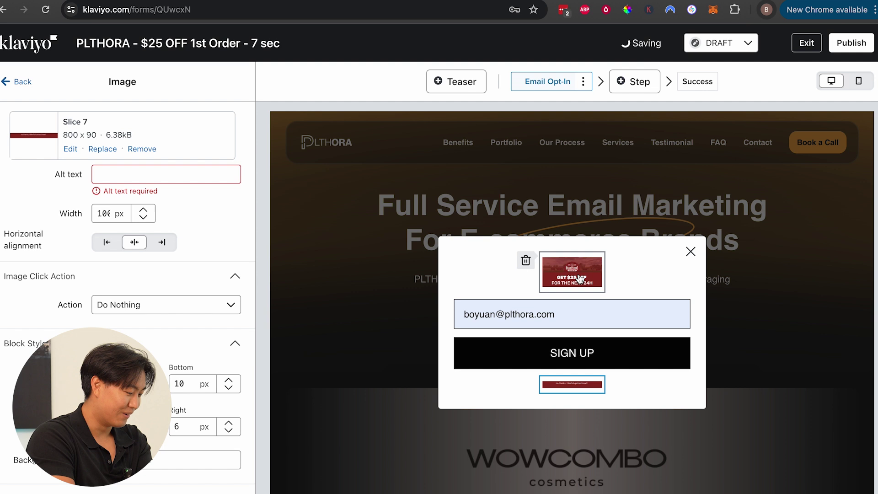
left_click(565, 280)
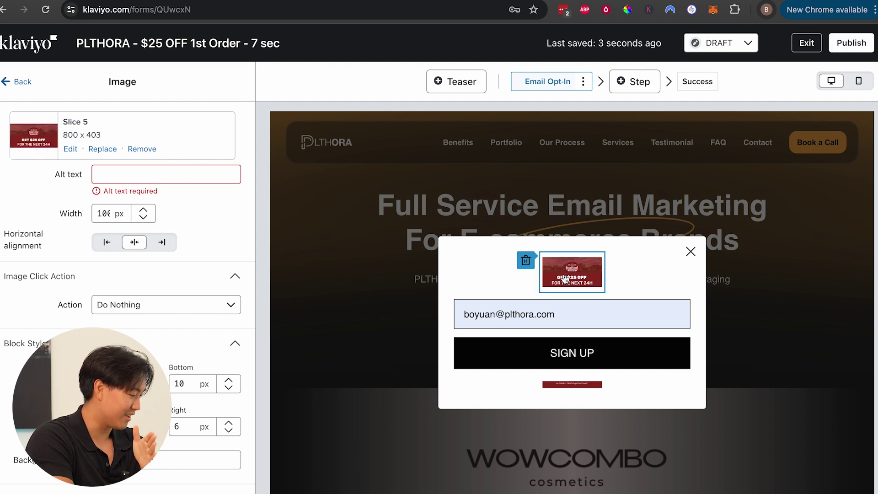
Step: Give the banner alt text 'Get $25 OFF For The Next 24 HRs' and width 100
left_click(174, 180)
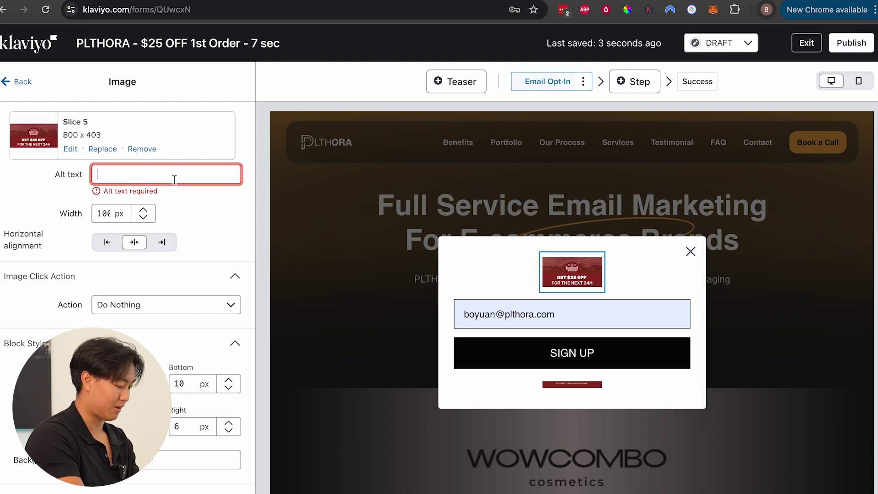
type("Get $25 OFF For The Next 24 HR")
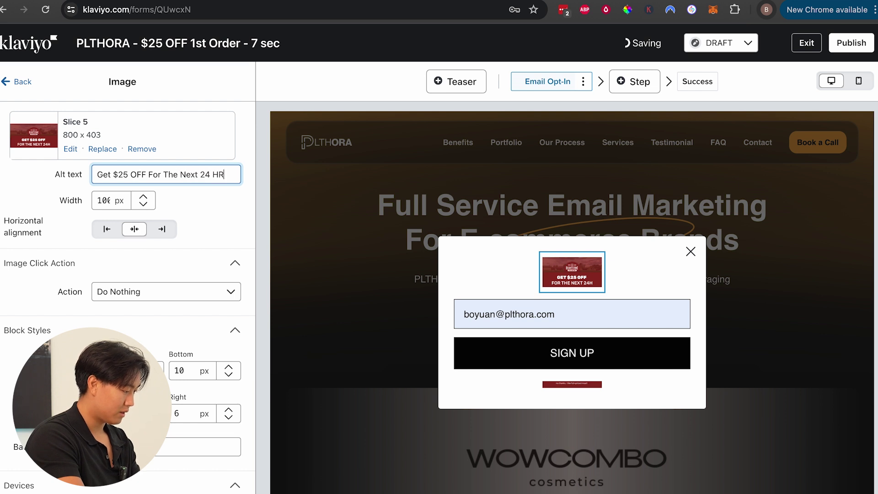
type("s")
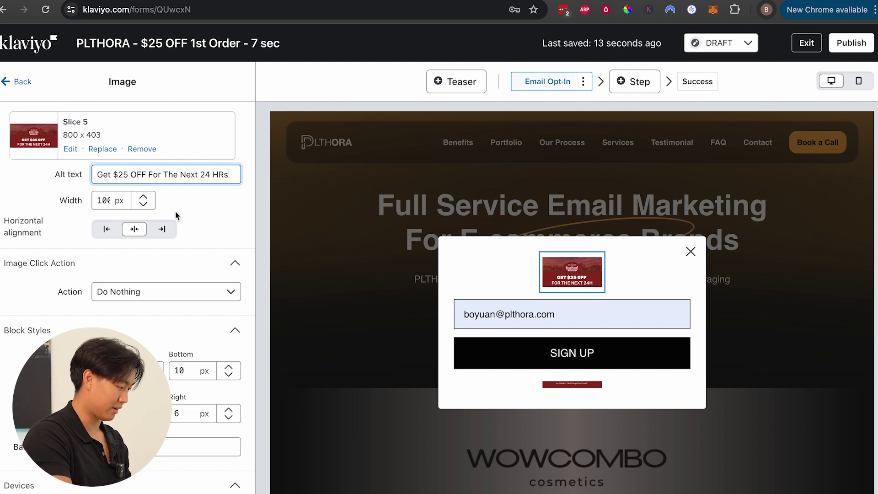
left_click(109, 199)
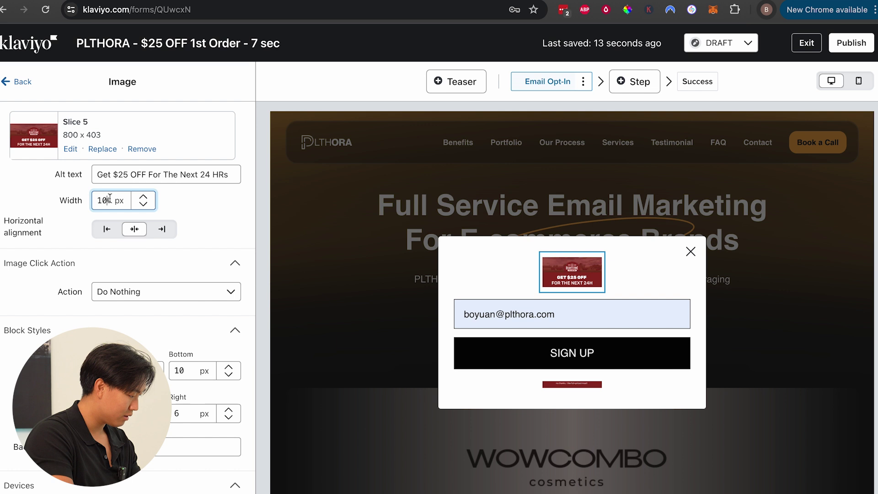
left_click(143, 204)
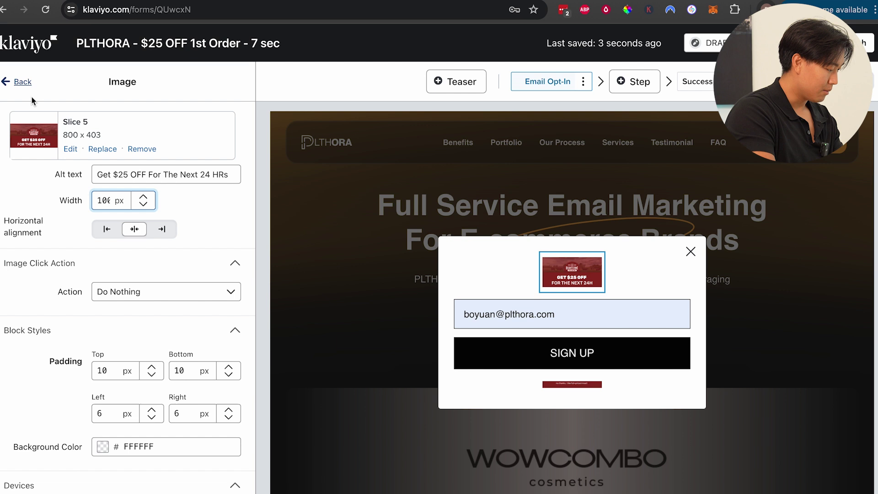
Step: Set the banner's top, bottom, left and right padding to 0
scroll(100, 309, "down", 1)
left_click(117, 341)
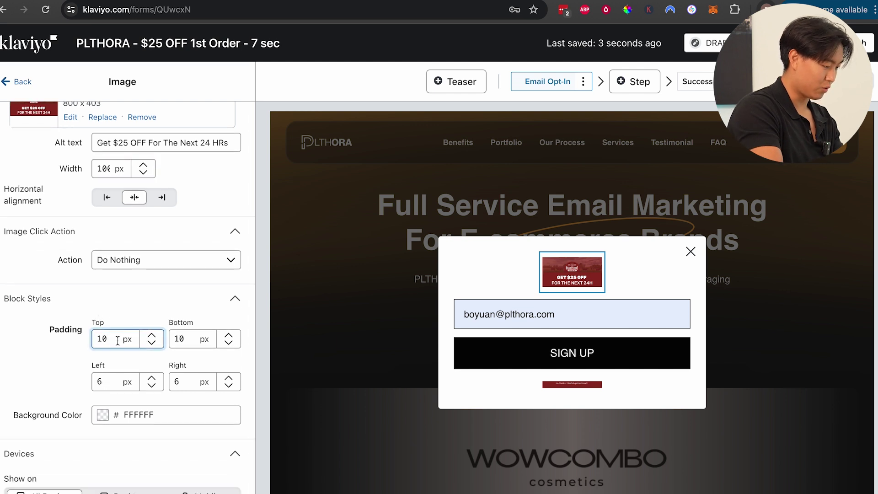
double_click(118, 341)
type("0")
key("Tab")
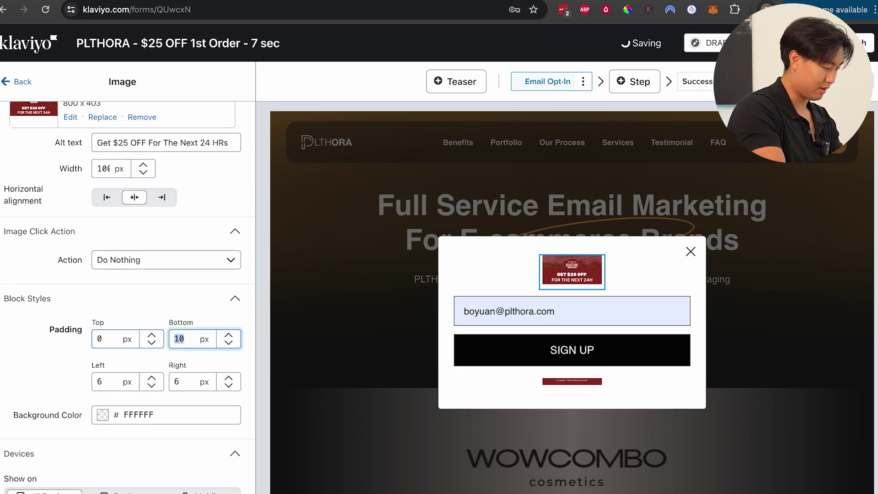
type("0")
key("Tab")
type("0")
key("Tab")
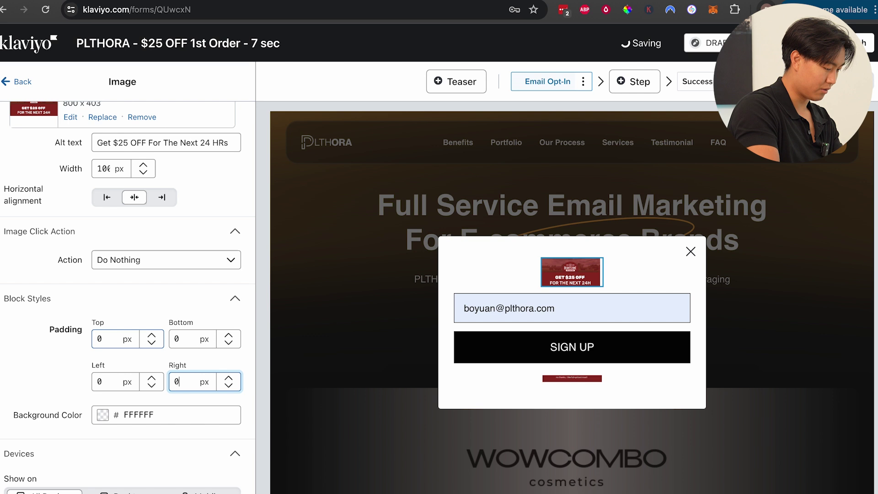
left_click(572, 379)
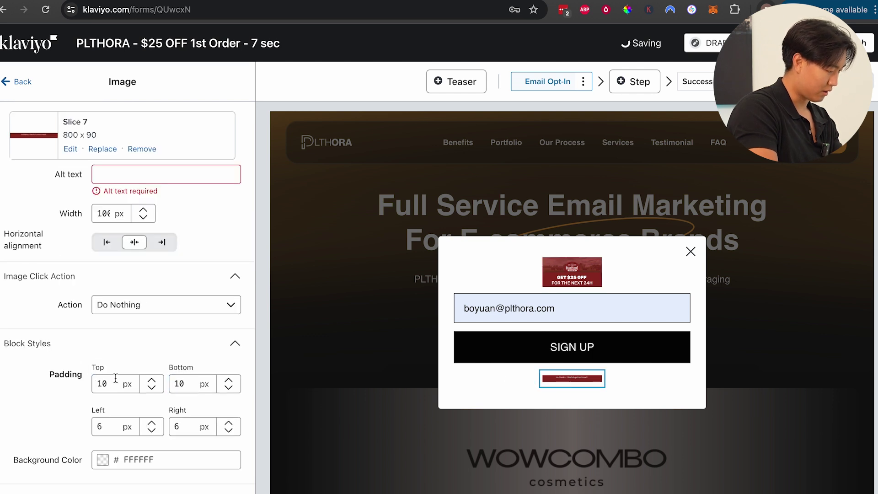
Step: Zero the strip image's padding, set its click action to Close Form, and check Figma
double_click(116, 379)
type("0")
left_click(151, 304)
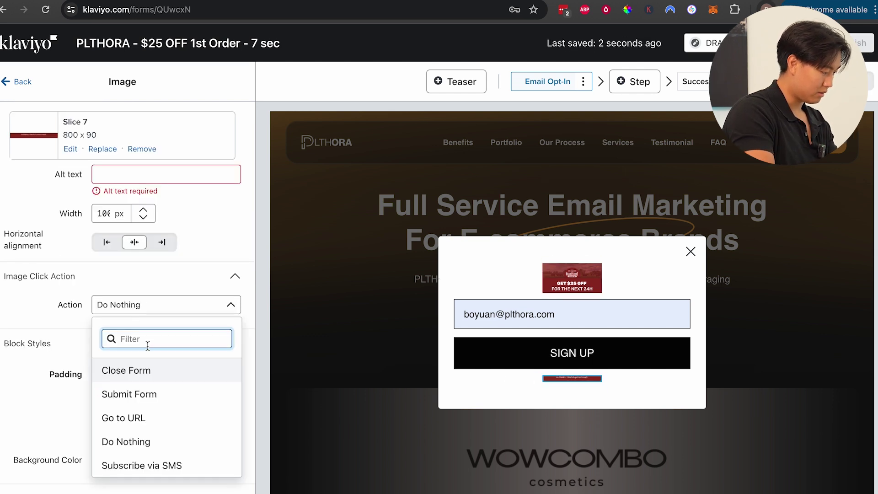
left_click(145, 373)
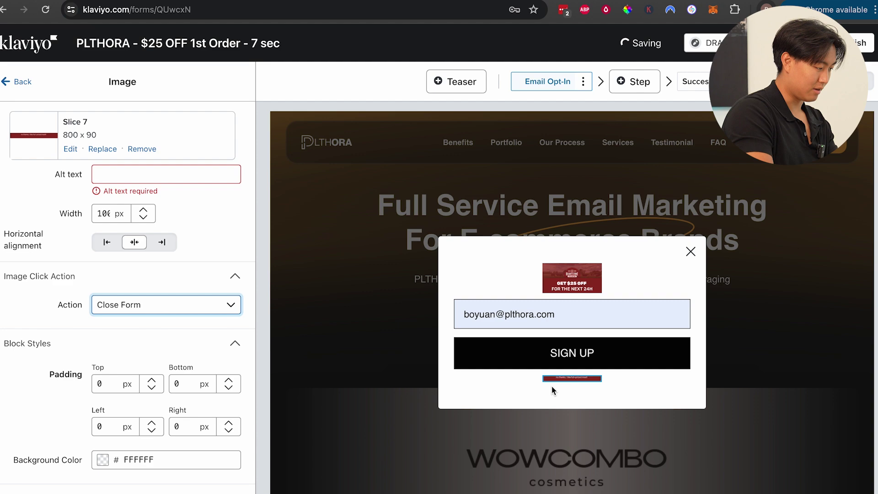
key("ctrl+Left")
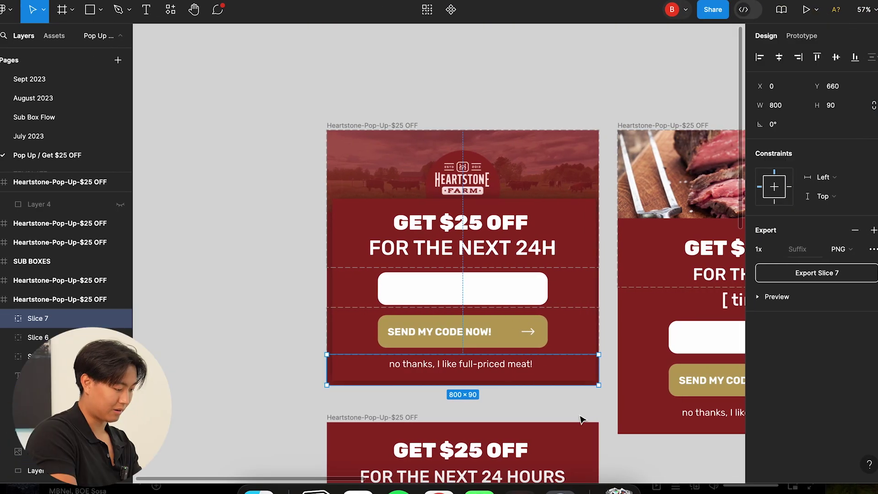
key("ctrl+Right")
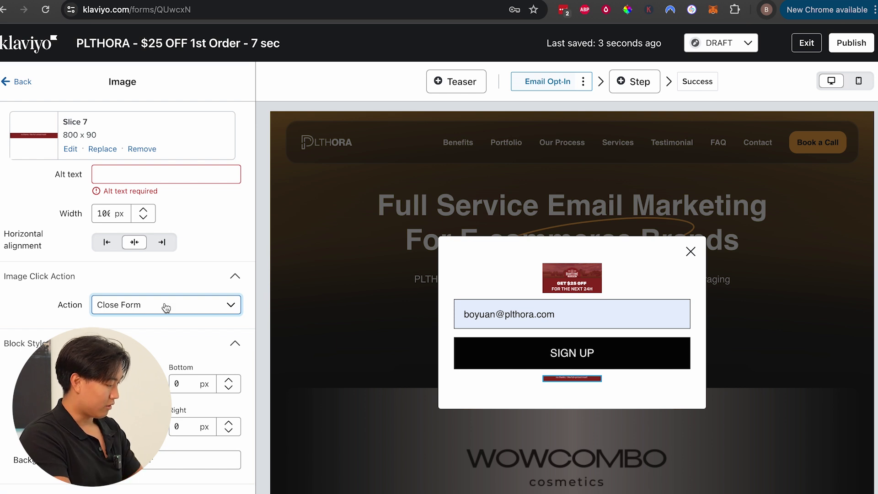
Step: Add alt text 'I like to pay full price, close form' and widen the strip image
left_click(134, 175)
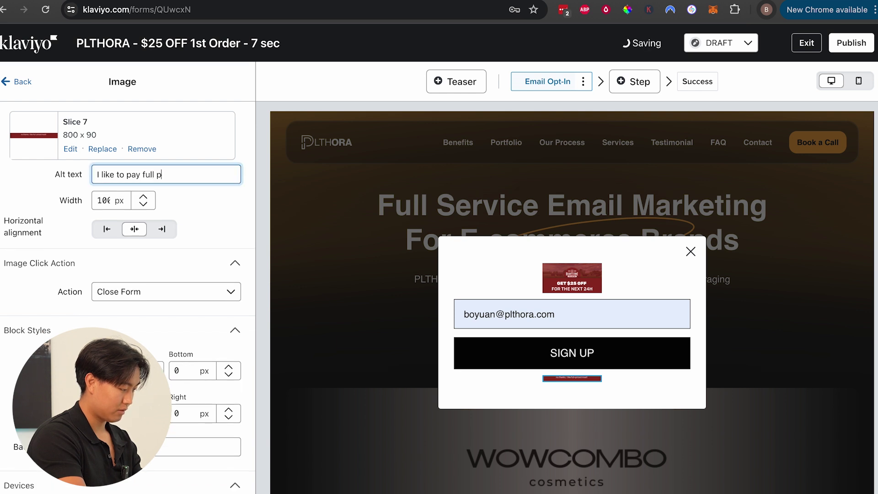
type("close form")
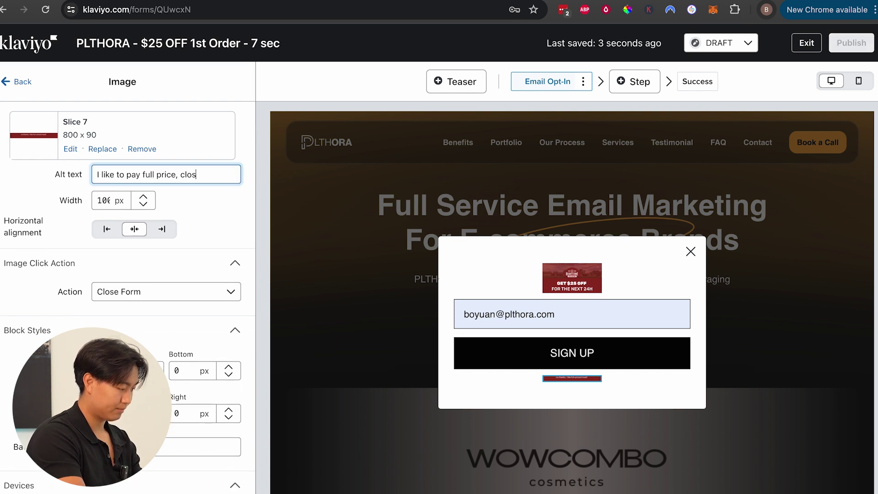
double_click(106, 201)
type("8")
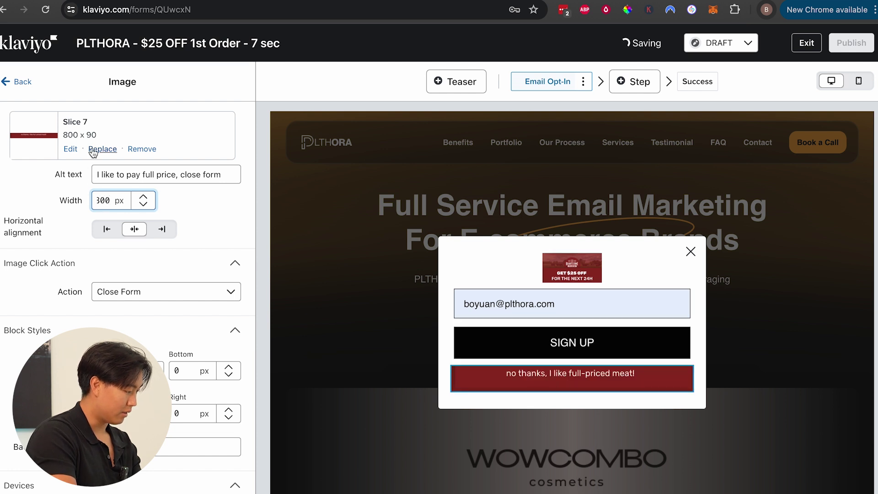
Step: Widen the GET $25 OFF banner image to 800 and return to the form overview
left_click(528, 257)
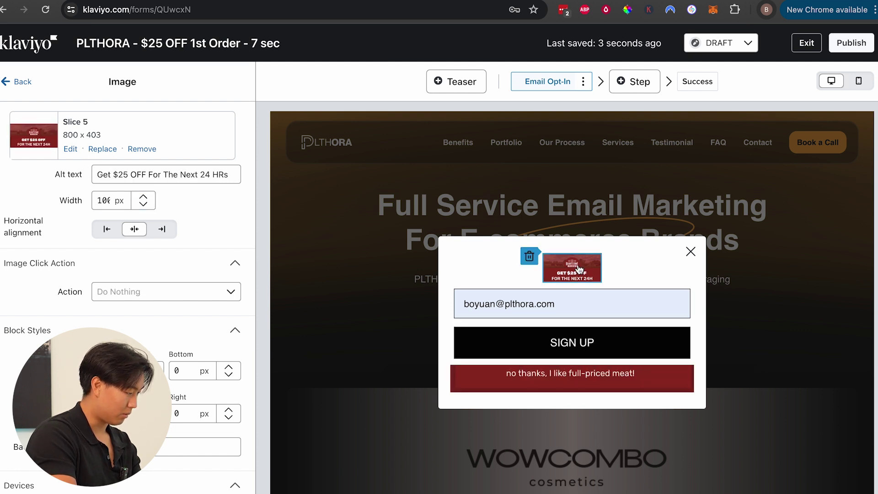
left_click(104, 198)
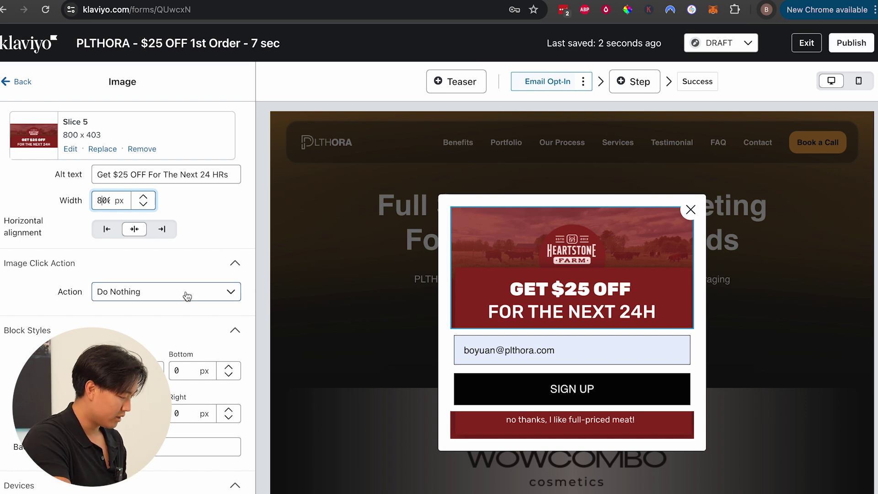
left_click(19, 82)
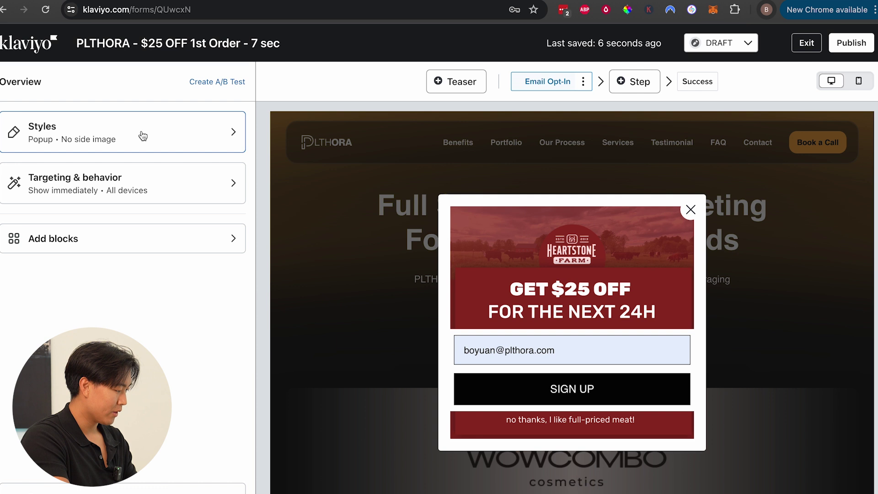
Step: In the form styles, leave the form width unchanged and start editing the Form Background colour
left_click(143, 136)
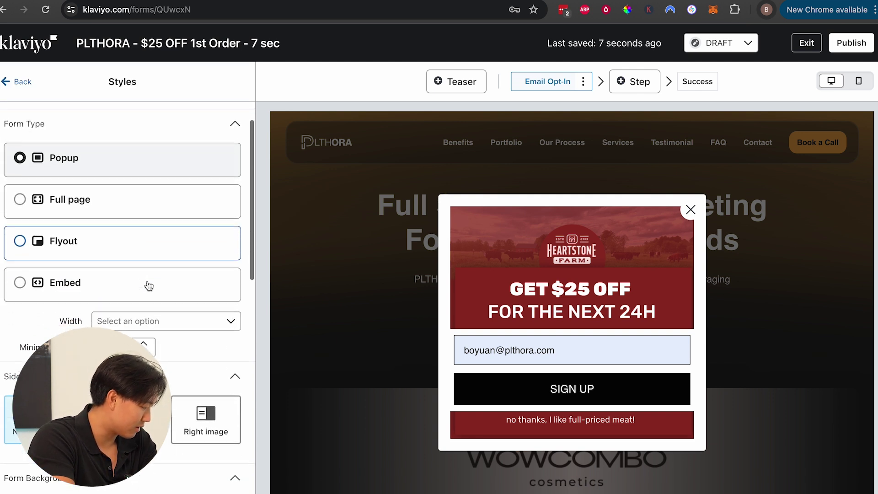
scroll(149, 286, "down", 1)
left_click(121, 300)
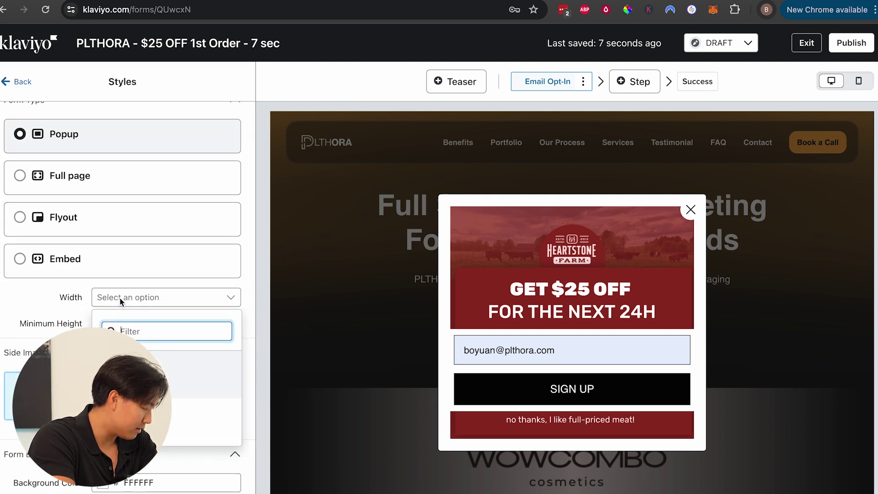
left_click(18, 312)
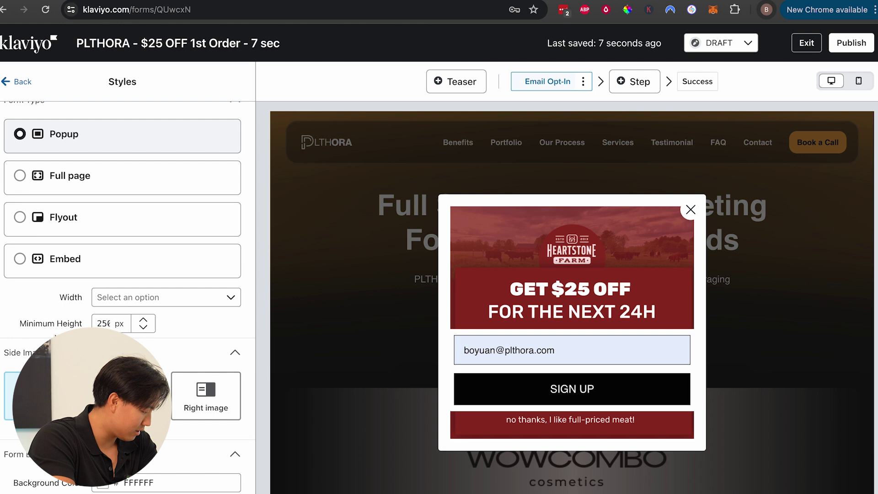
scroll(18, 312, "down", 4)
scroll(148, 275, "down", 2)
left_click(147, 274)
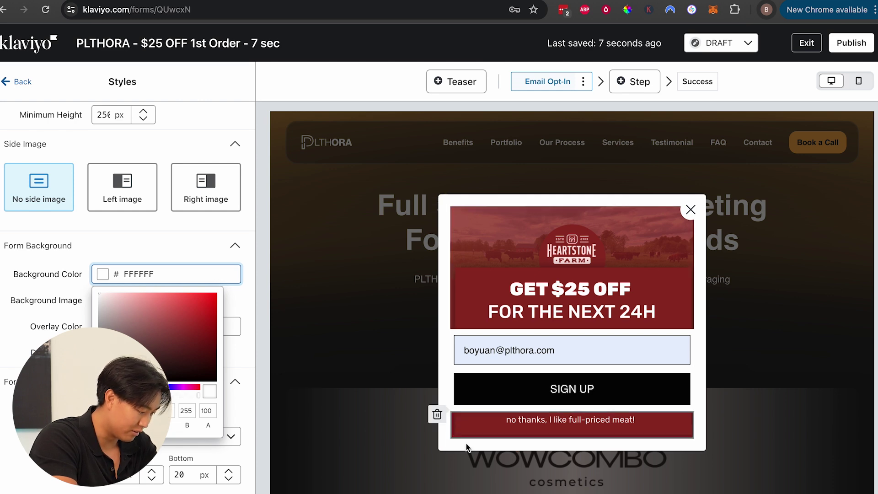
Step: Sample the design's dark red with the eyedropper and paste 812720 as the background colour
key("ctrl+Left")
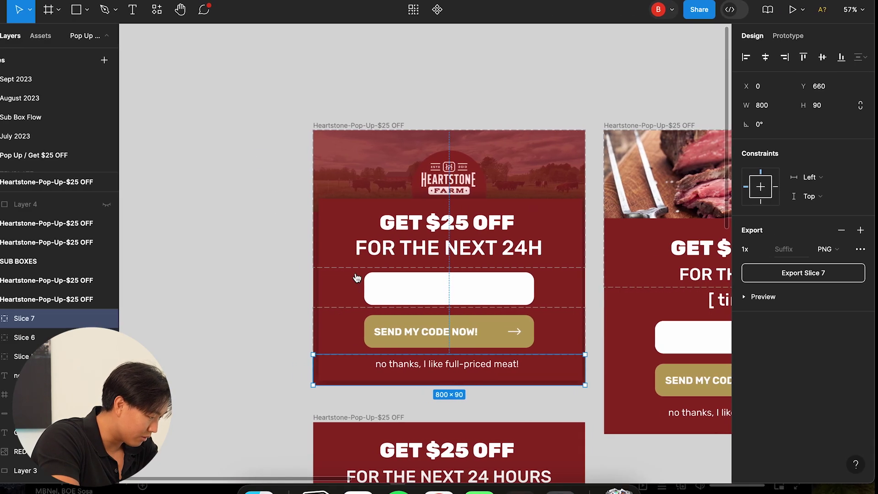
scroll(334, 279, "up", 10)
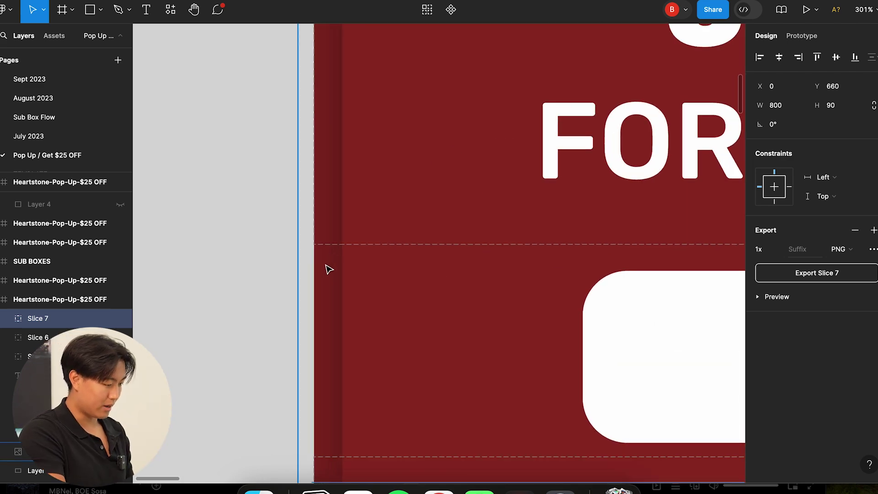
key("ctrl+Right")
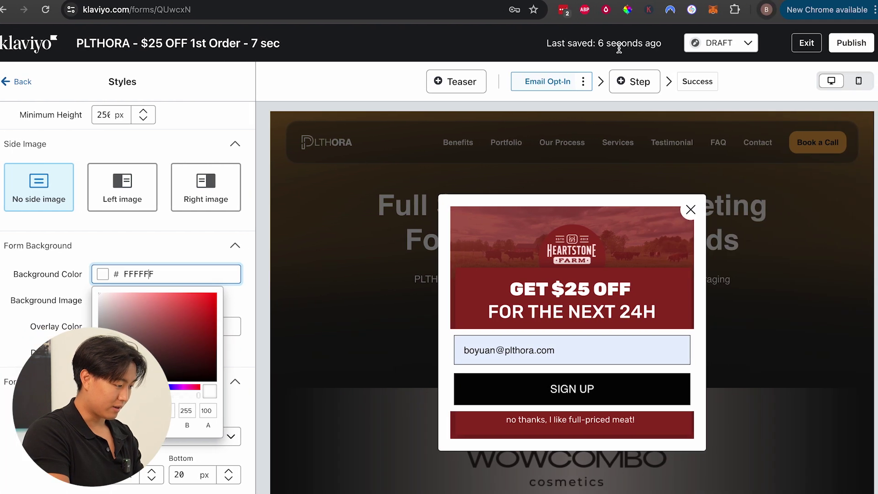
left_click(628, 11)
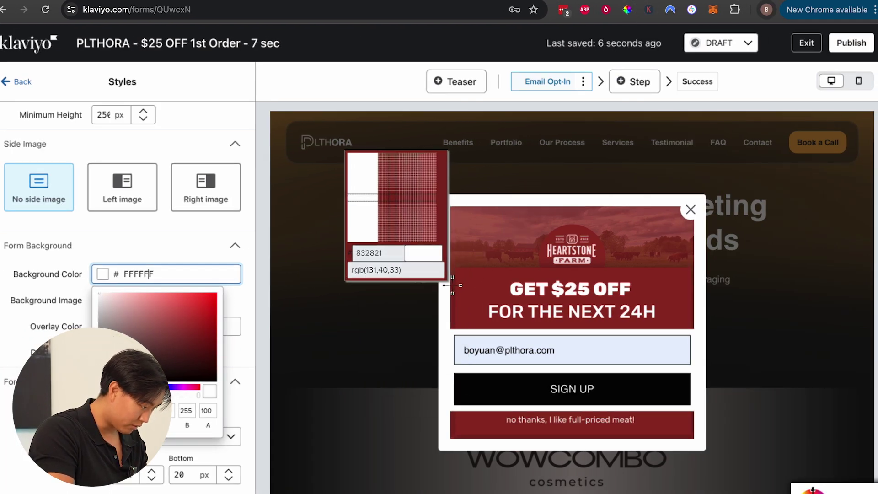
left_click(452, 286)
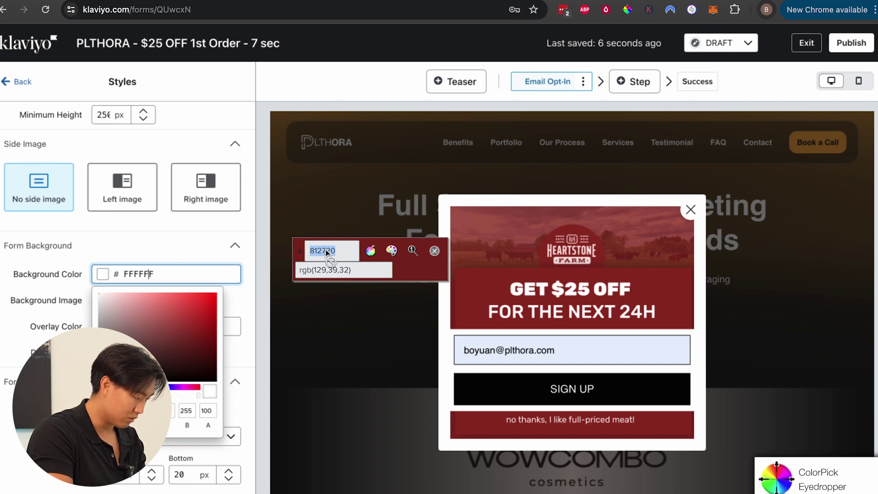
left_click(143, 275)
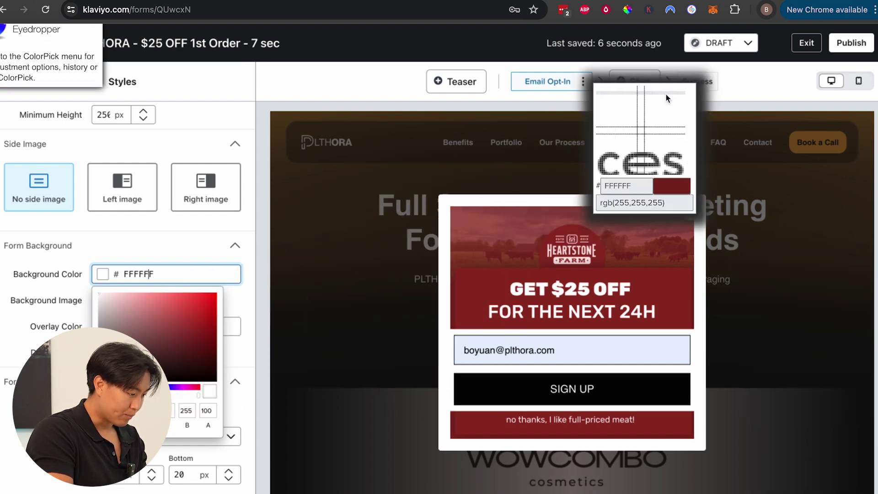
key("Escape")
left_click(144, 274)
double_click(145, 273)
type("812720")
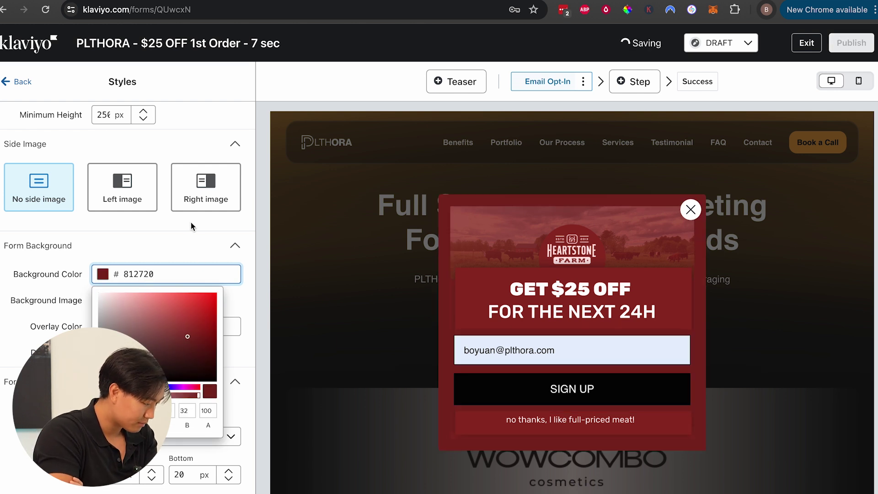
Step: Set the form padding to 0 on top, bottom, left and right, then select the SIGN UP button
left_click(138, 255)
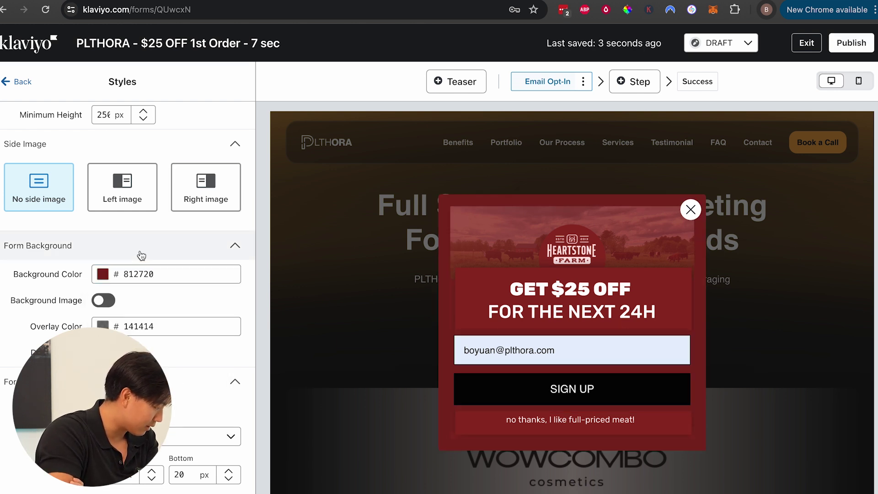
left_click(141, 256)
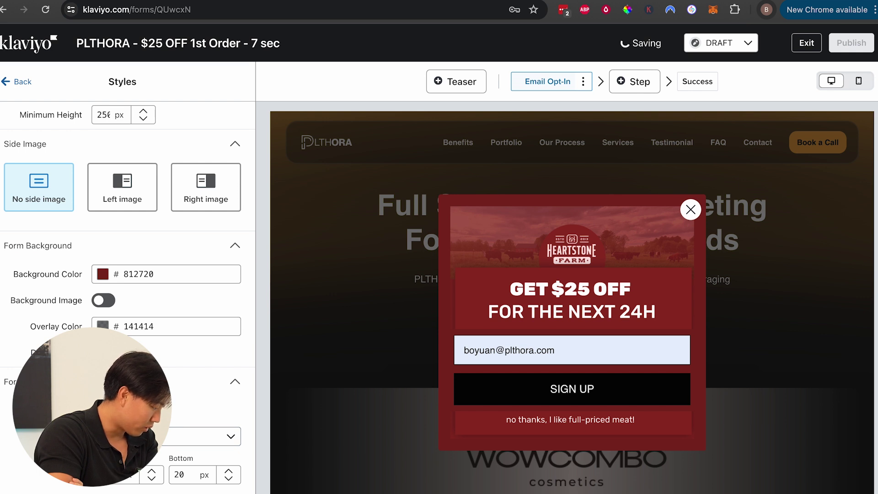
scroll(128, 274, "down", 5)
left_click(110, 280)
key("BackSpace")
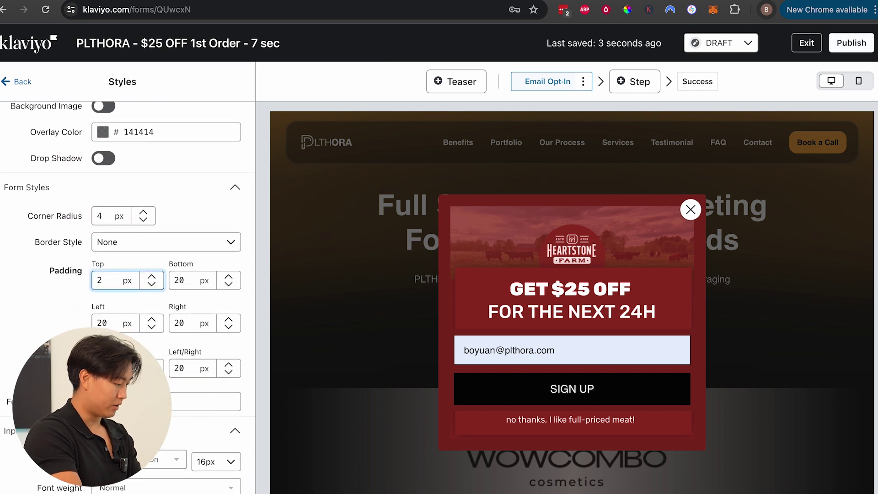
key("BackSpace")
key("Tab")
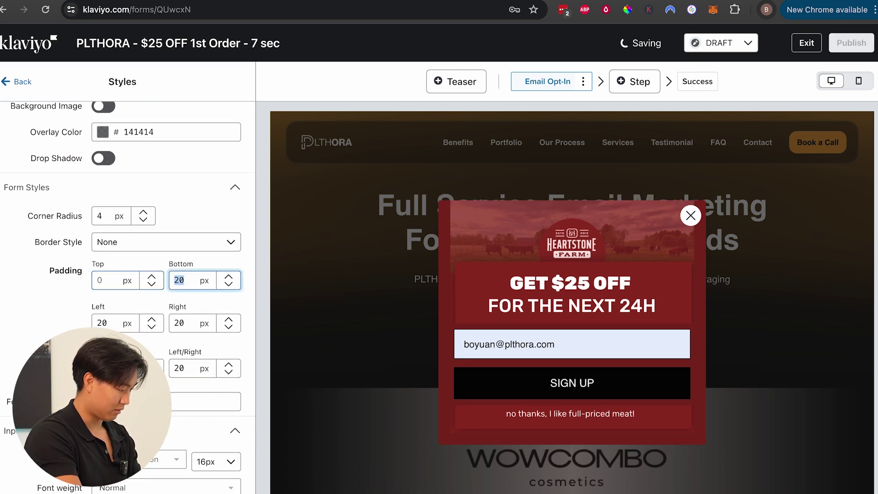
type("0")
key("Tab")
type("0")
key("Tab")
type("0")
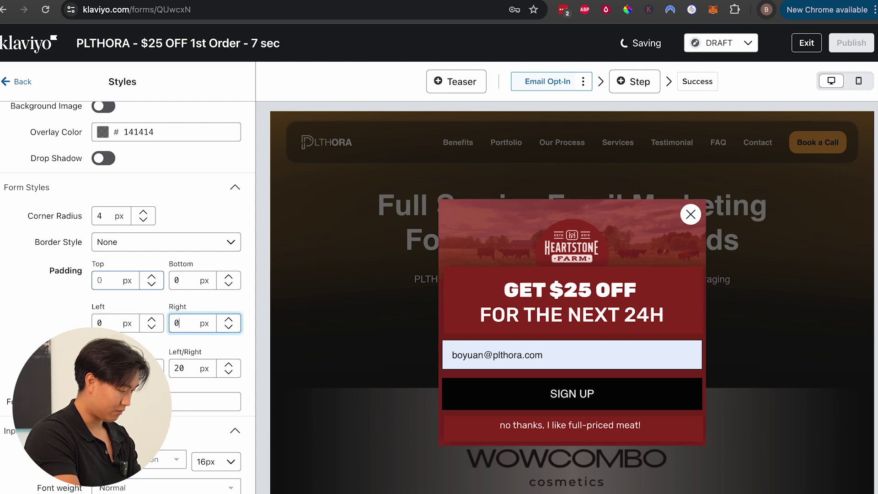
left_click(111, 279)
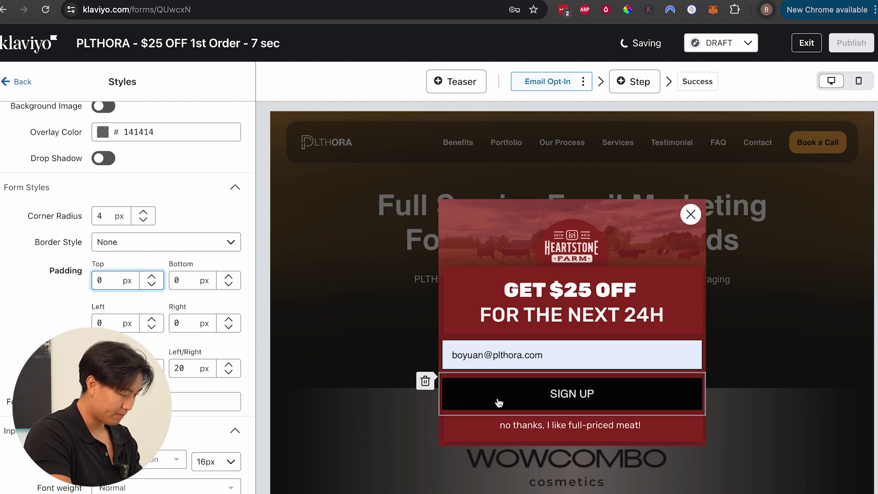
left_click(564, 393)
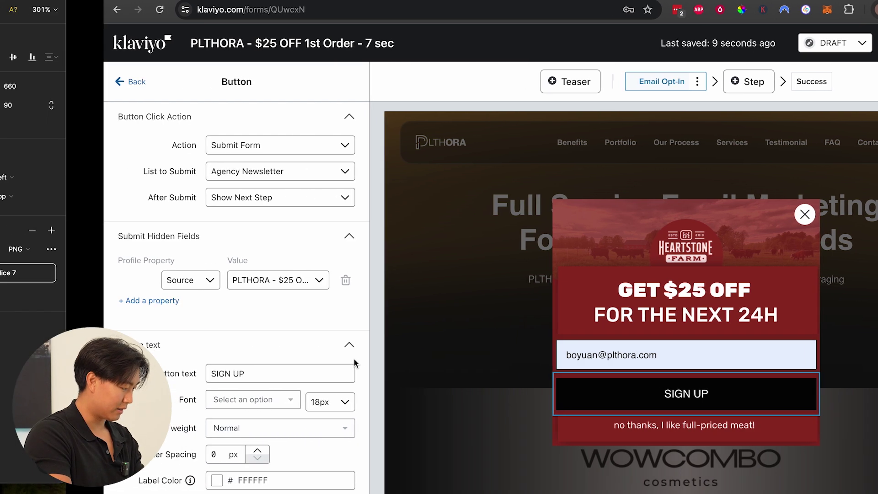
Step: Copy the gold BCA05B from the Figma button and apply it as the button background
scroll(559, 334, "down", 3)
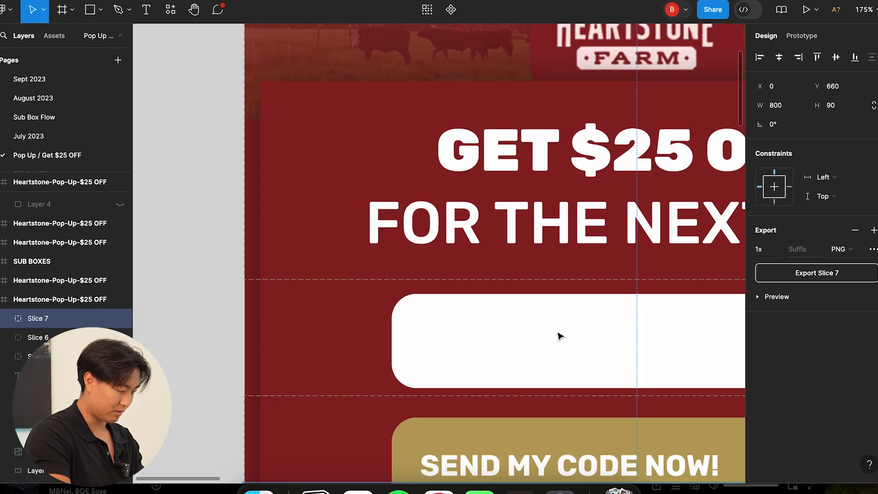
scroll(559, 336, "down", 4)
scroll(559, 335, "down", 3)
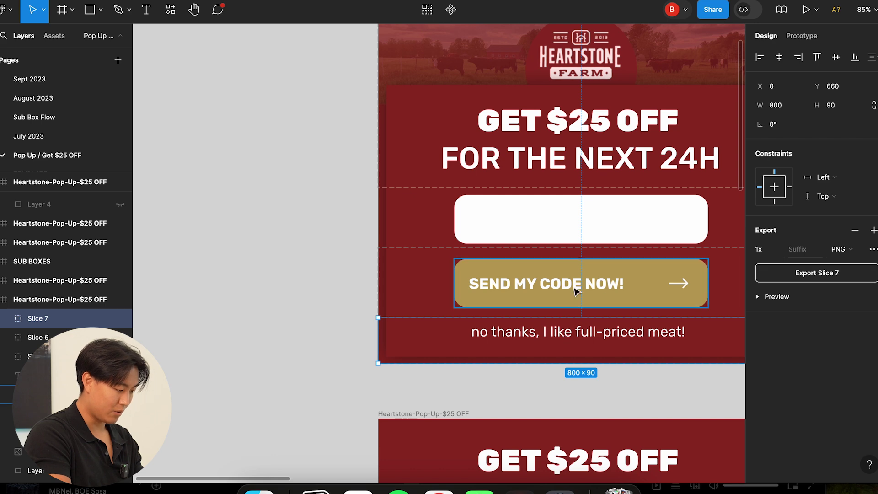
left_click(637, 277)
left_click(784, 473)
key("ctrl+c")
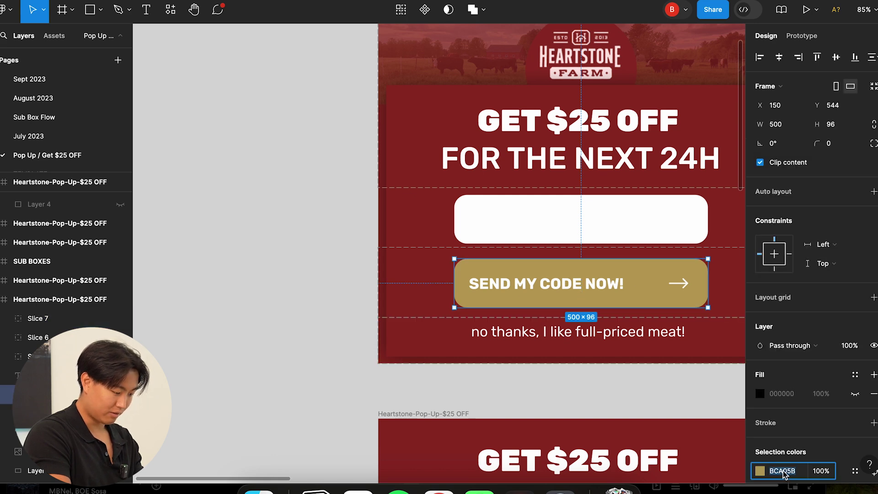
key("super+Tab")
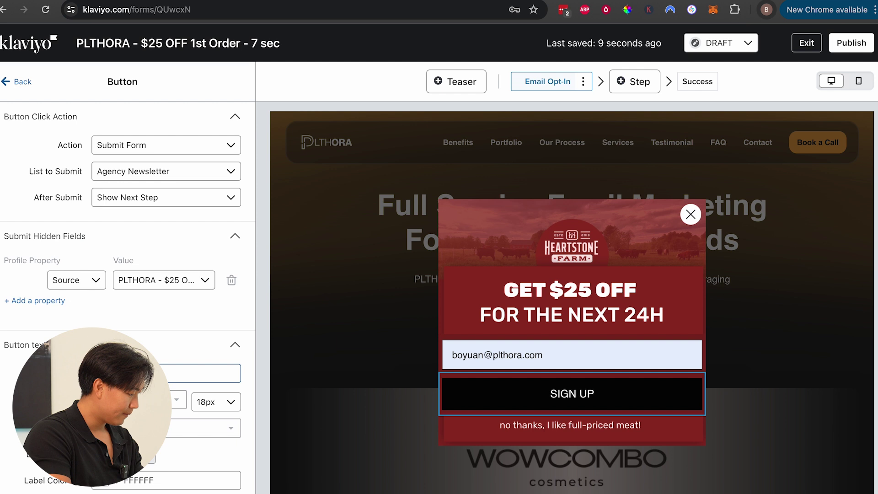
left_click(174, 480)
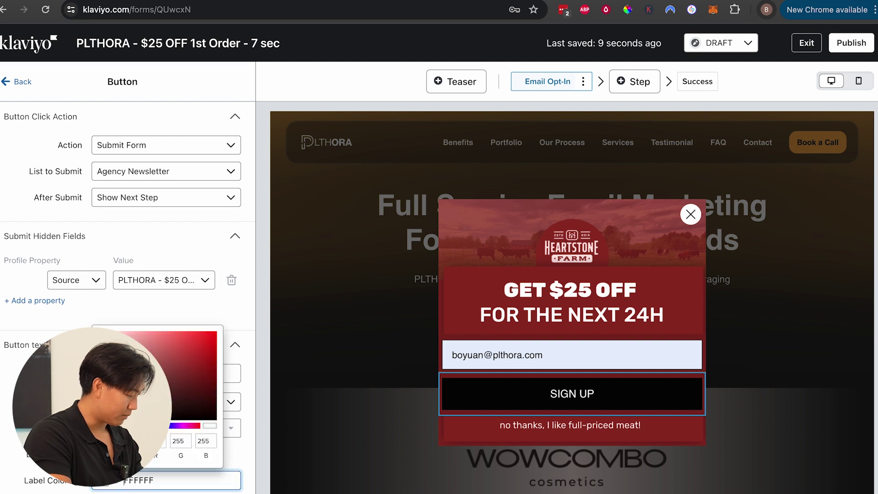
key("ctrl+v")
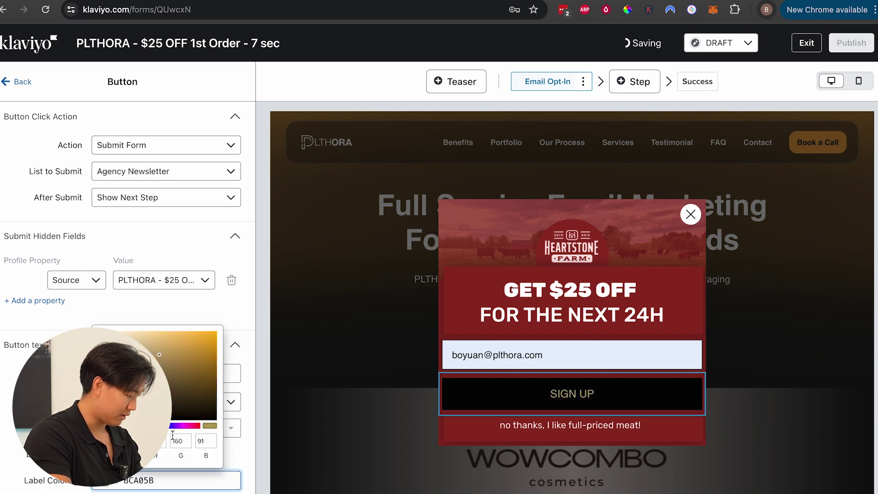
key("ctrl+z")
left_click(65, 329)
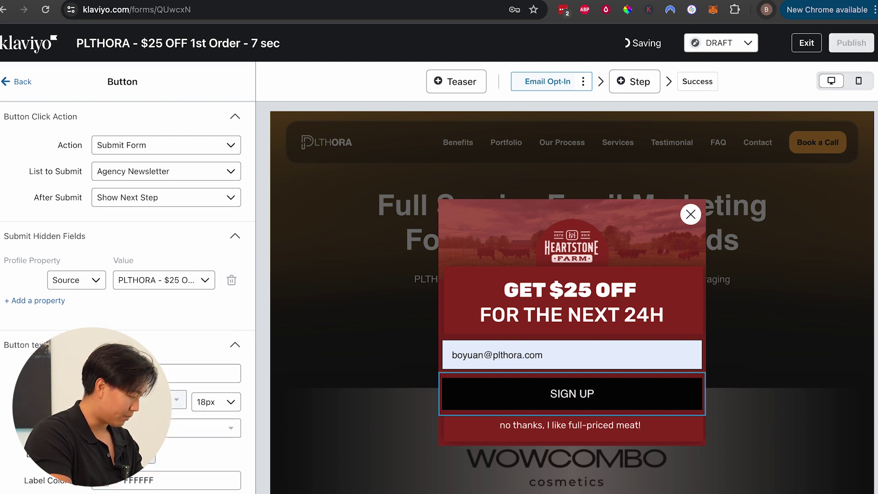
left_click(65, 344)
left_click(206, 412)
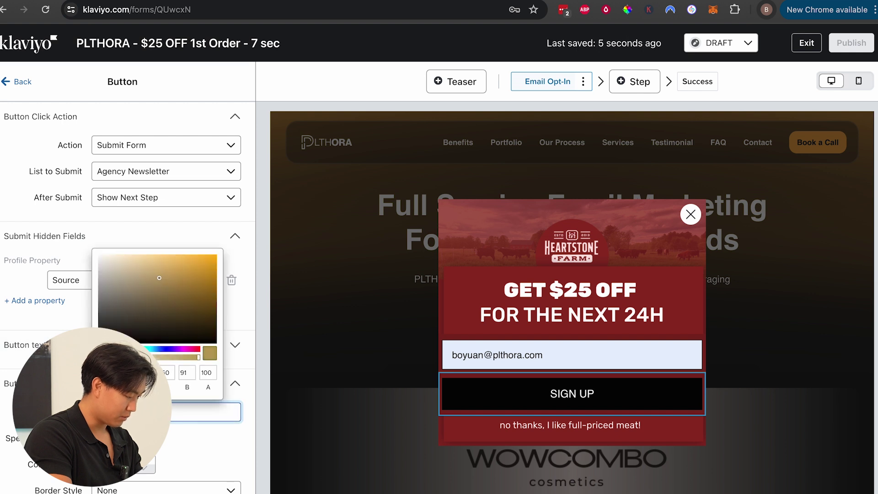
key("ctrl+v")
Step: Change the button label to 'CLICK TO GET DISCOUNT' in Arial Black
left_click(66, 344)
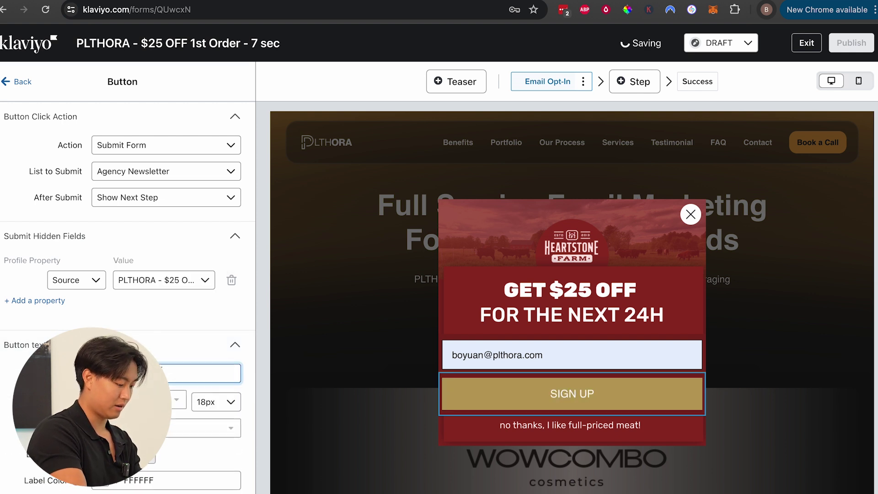
key("ctrl+a")
type("CL")
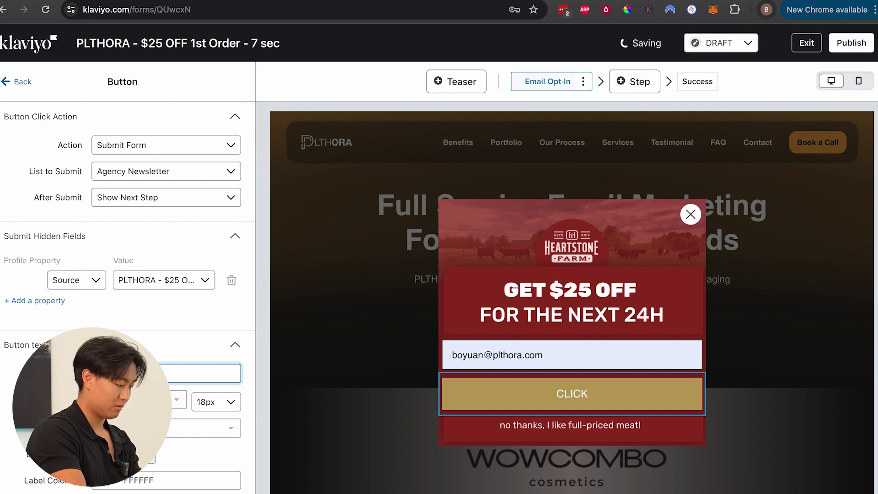
type("ICK TO GET DISCOUNT")
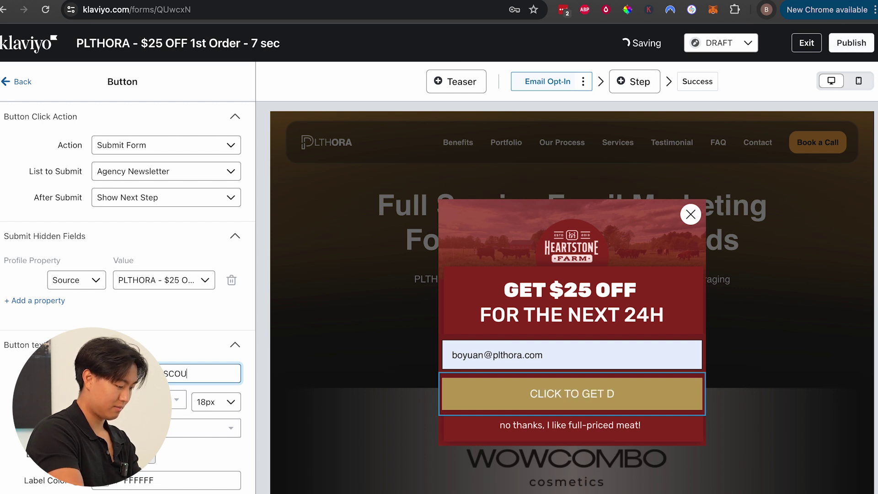
left_click(151, 402)
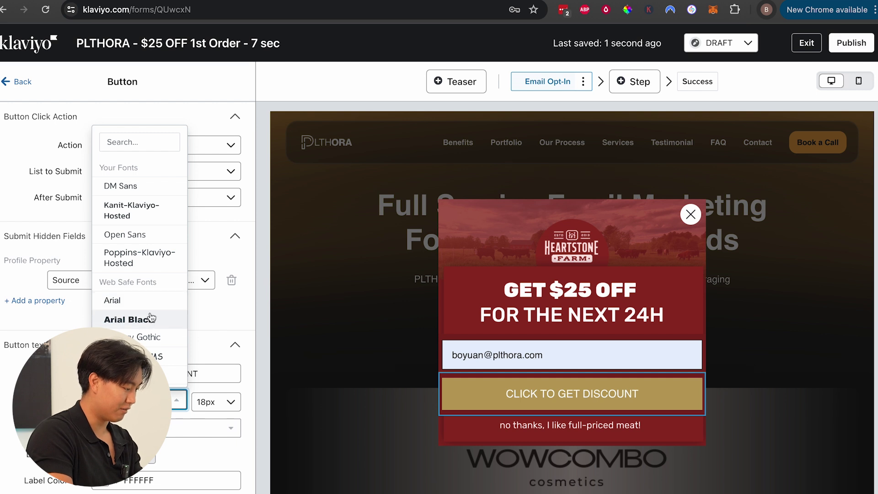
left_click(159, 324)
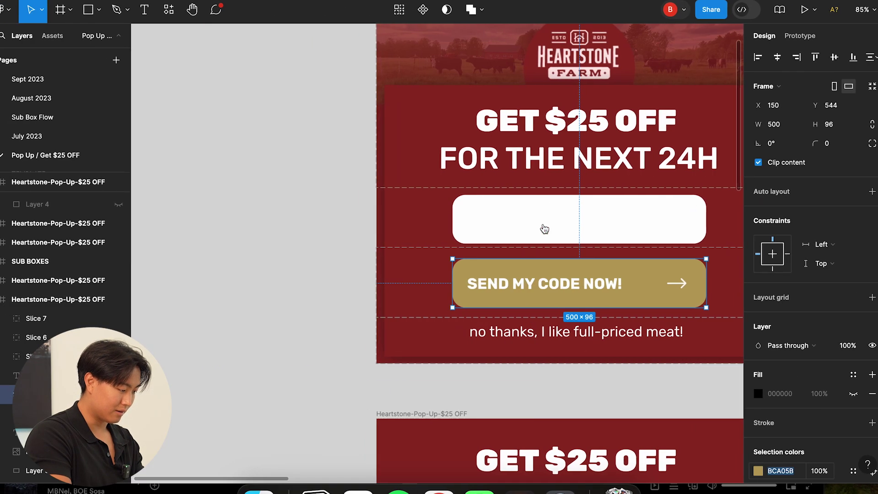
scroll(543, 227, "down", 3)
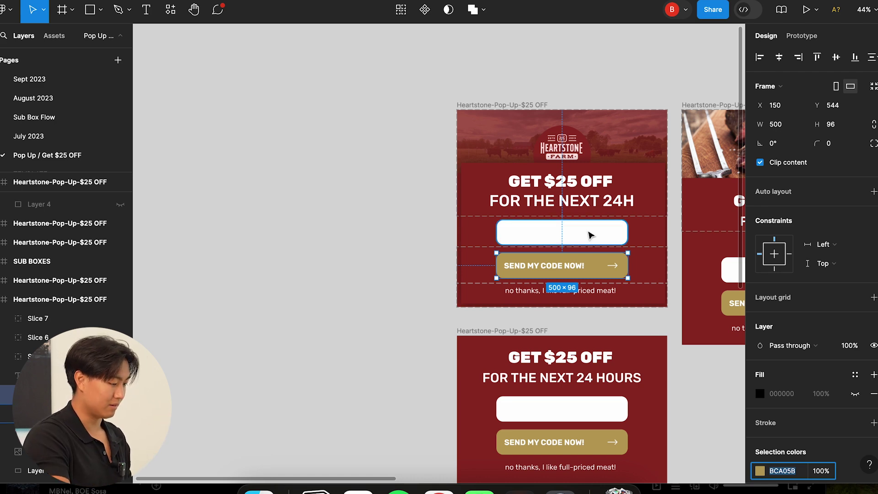
key("ctrl+Right")
Step: Give the button 30 px left and right padding
scroll(128, 274, "down", 10)
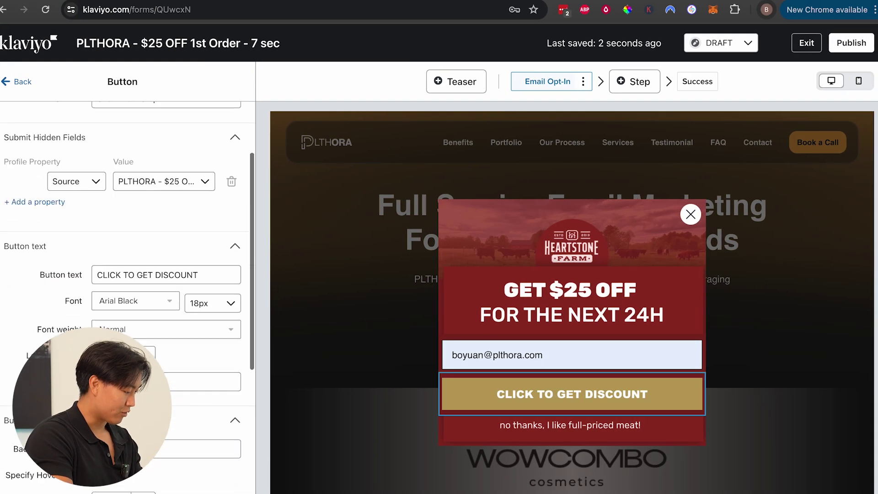
left_click(105, 382)
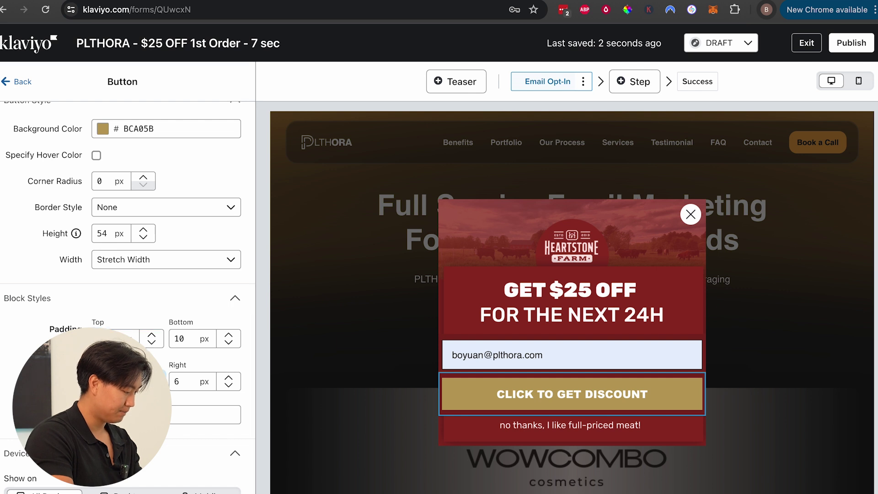
type("30")
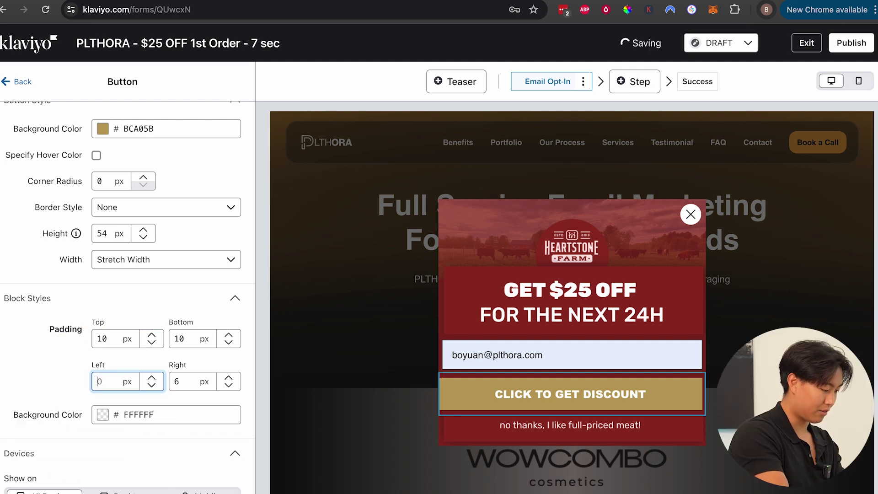
key("Tab")
type("30")
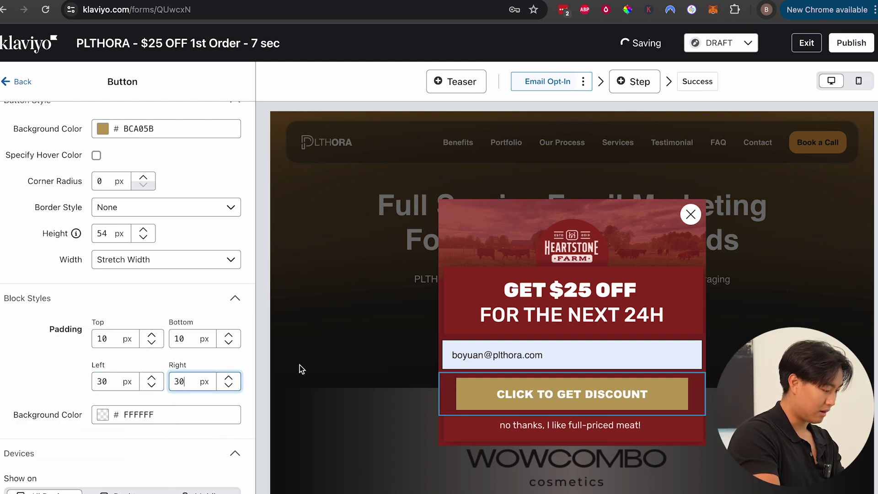
Step: Set the email field's left and right padding to 30, then change both to 45
left_click(495, 362)
double_click(103, 397)
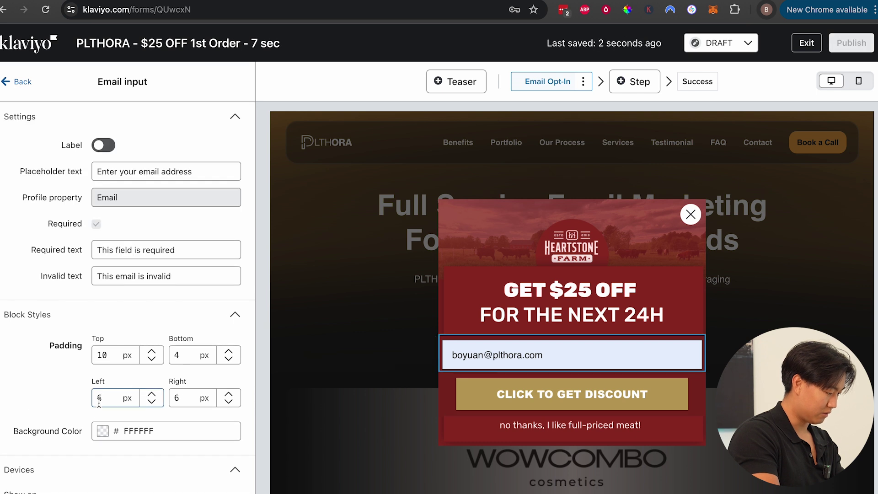
type("30")
key("Tab")
type("30")
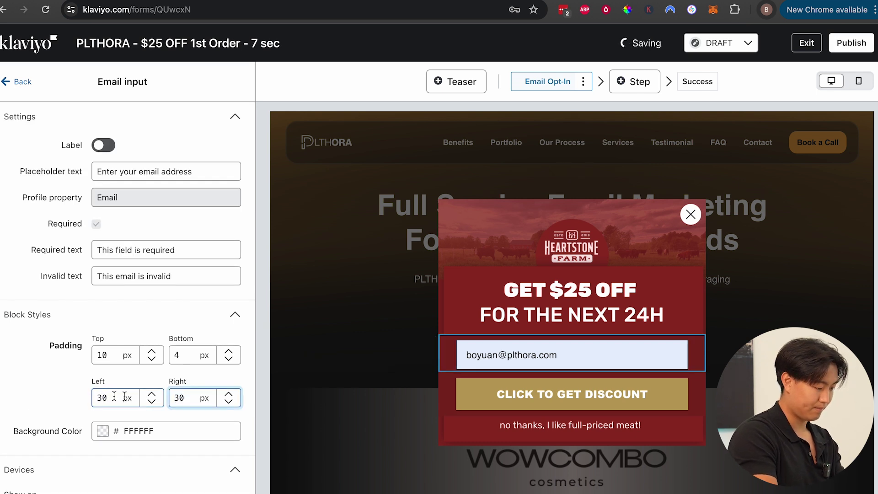
double_click(103, 397)
type("45")
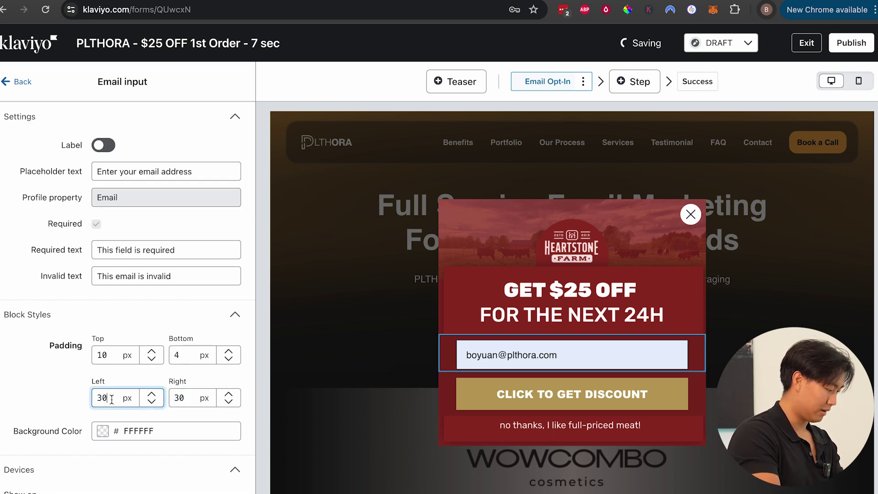
key("Tab")
type("45")
Step: Review the discount button's settings and preview the popup in mobile layout
left_click(462, 389)
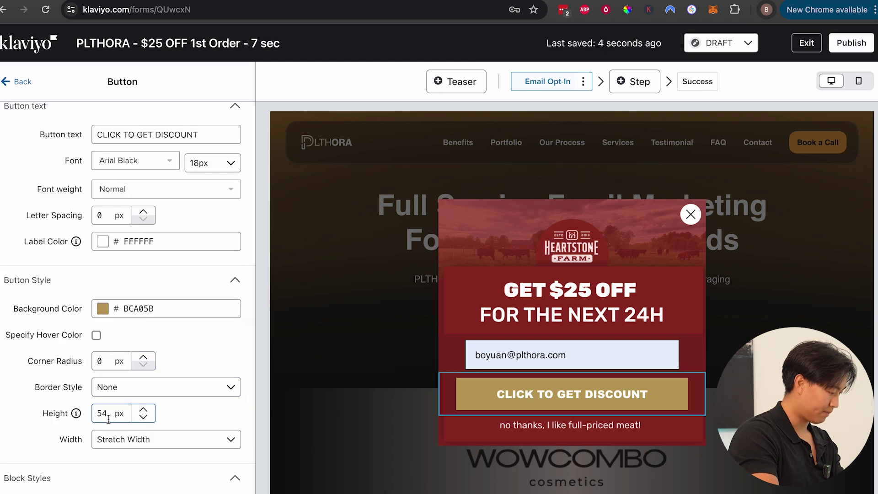
scroll(123, 388, "down", 5)
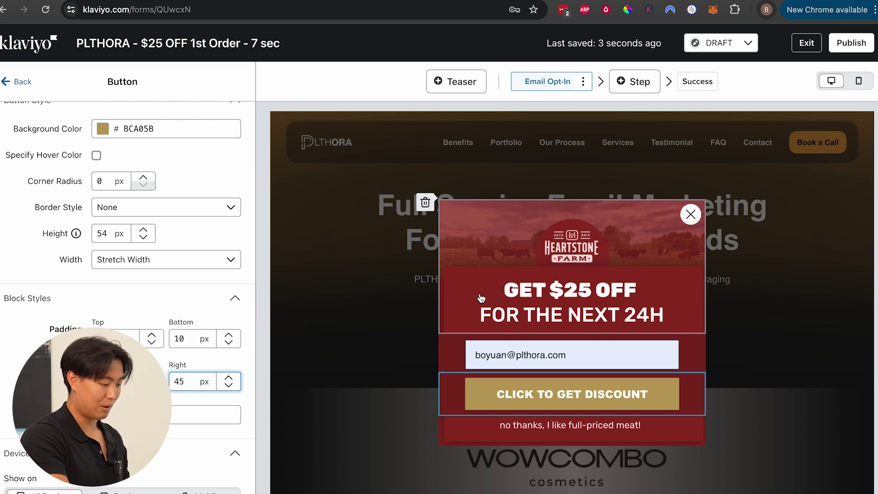
left_click(859, 81)
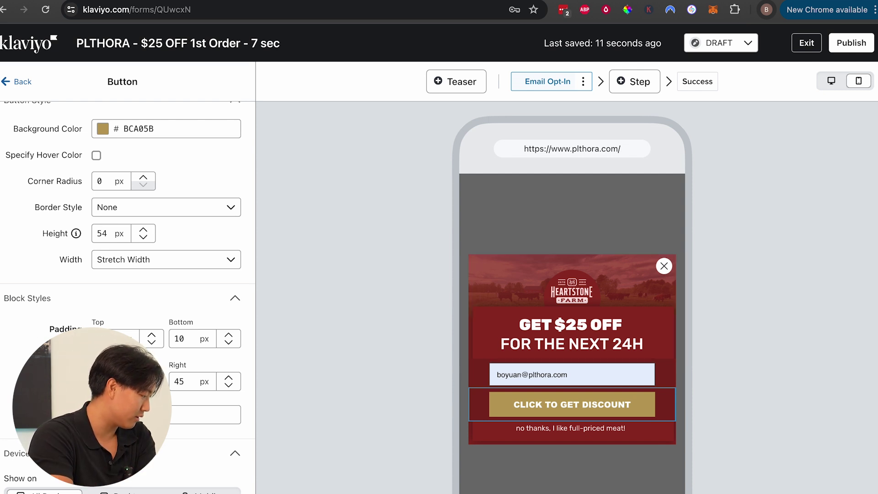
Step: In Targeting & behavior, try Mobile only and Desktop only, then set devices to both desktop and mobile
left_click(17, 82)
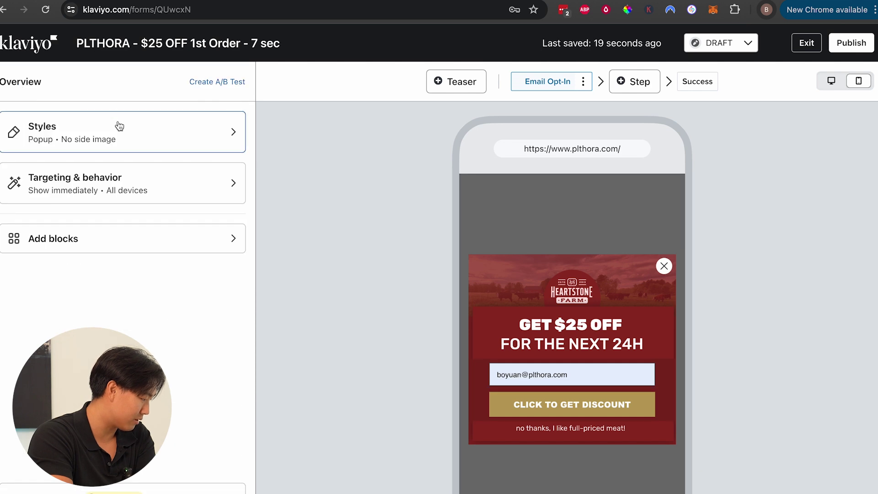
left_click(117, 123)
scroll(121, 320, "down", 10)
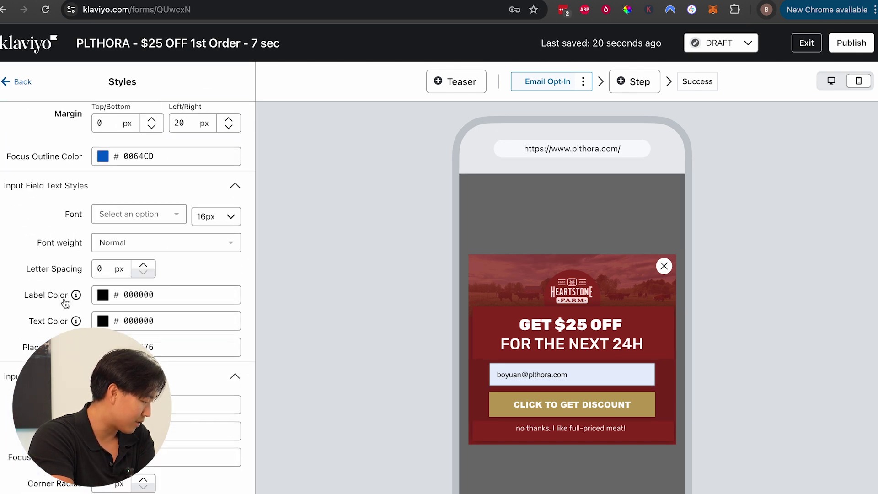
scroll(68, 302, "up", 10)
left_click(17, 82)
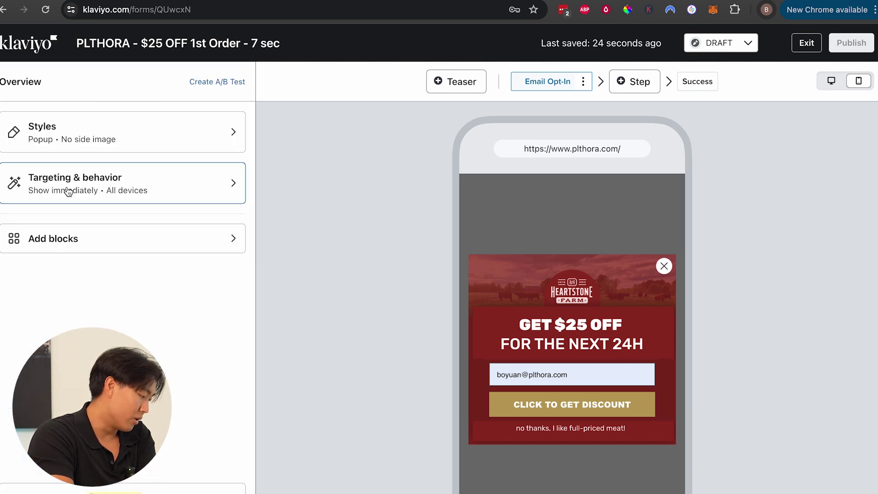
left_click(108, 192)
scroll(41, 302, "down", 5)
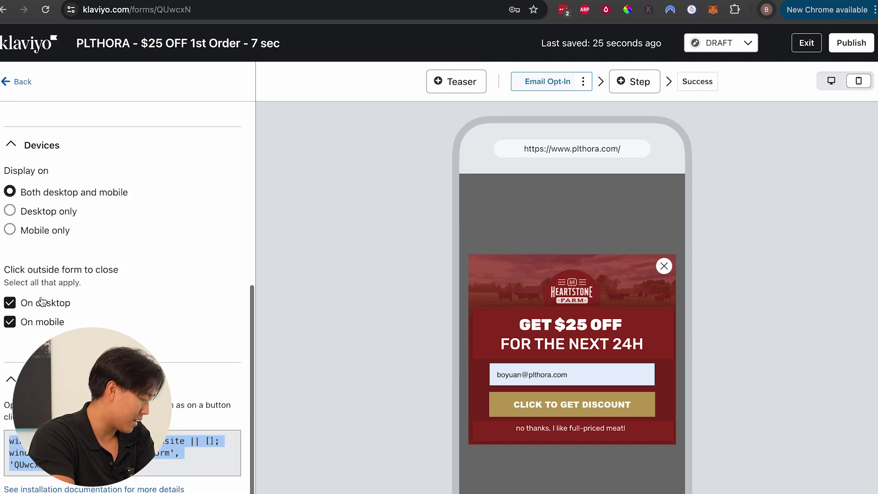
left_click(31, 232)
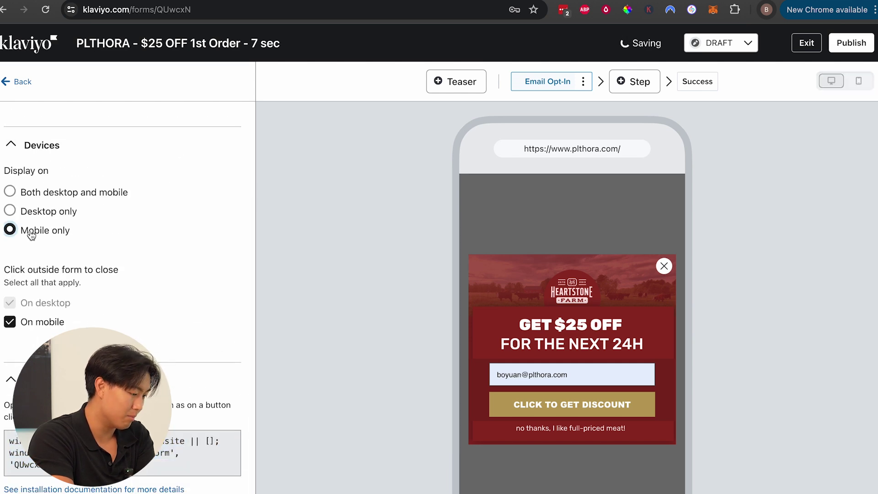
left_click(49, 215)
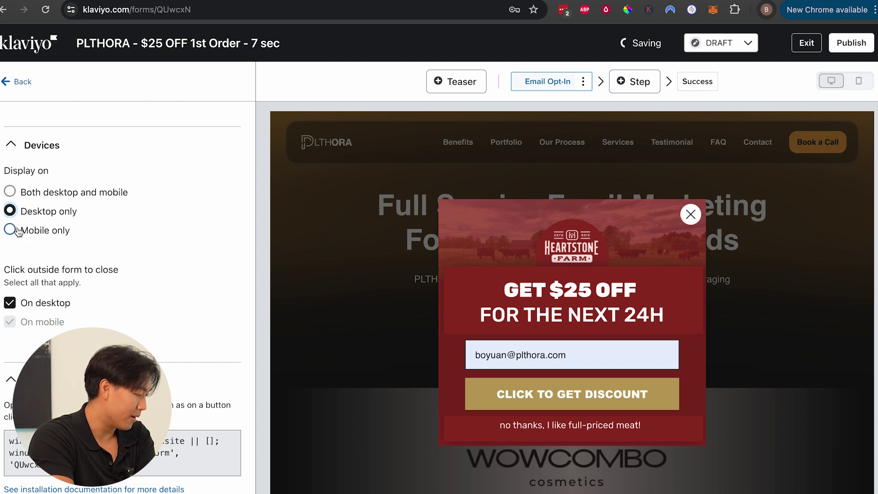
left_click(14, 194)
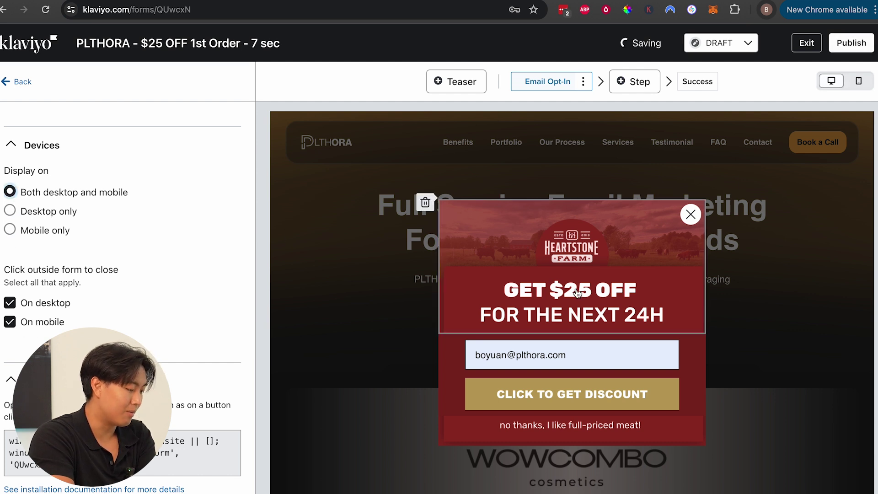
left_click(551, 325)
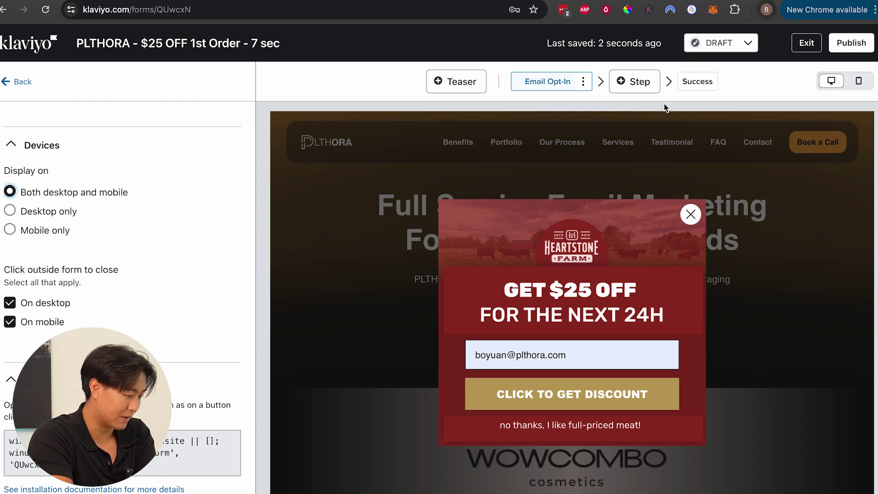
Step: Preview the 'Thanks for subscribing!' Success step, then switch back to Email Opt-In
left_click(702, 84)
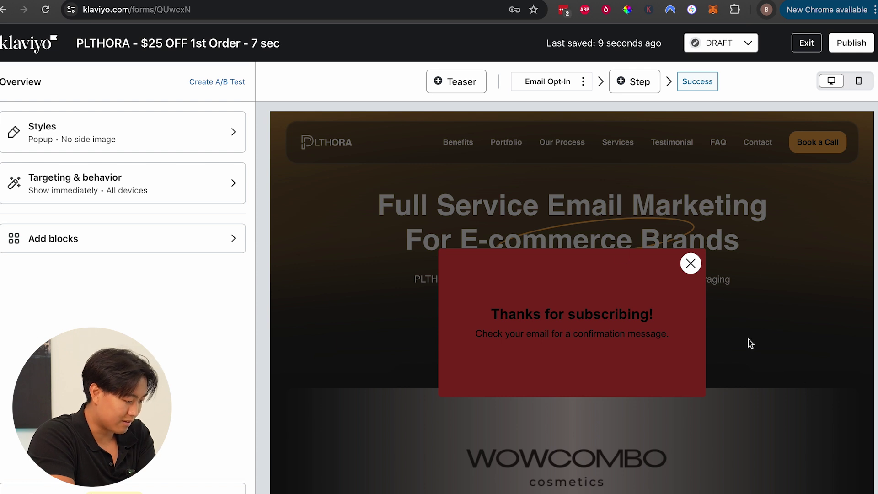
left_click(559, 85)
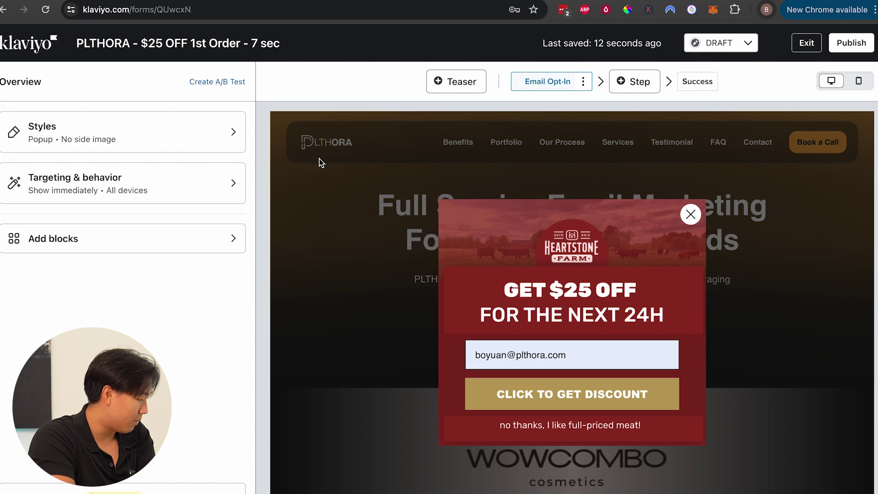
Step: Switch popup timing to Based on rules with an After time delay of 5 seconds
left_click(127, 183)
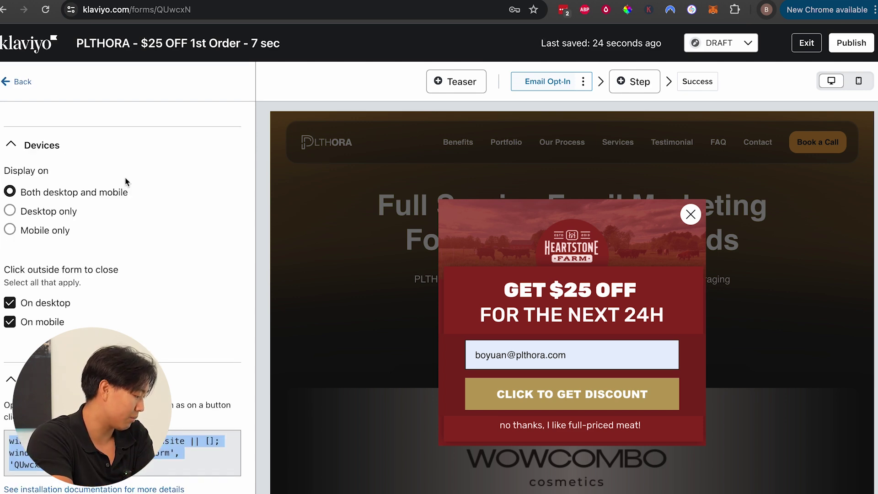
scroll(125, 177, "up", 7)
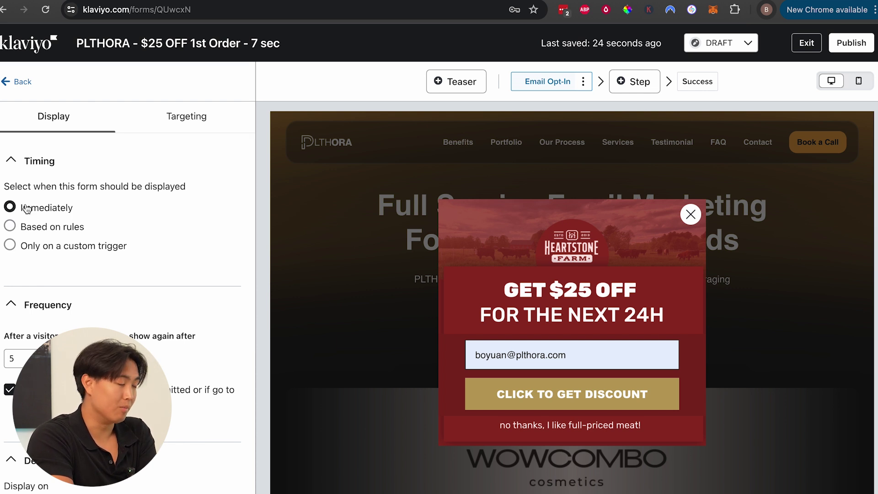
left_click(53, 228)
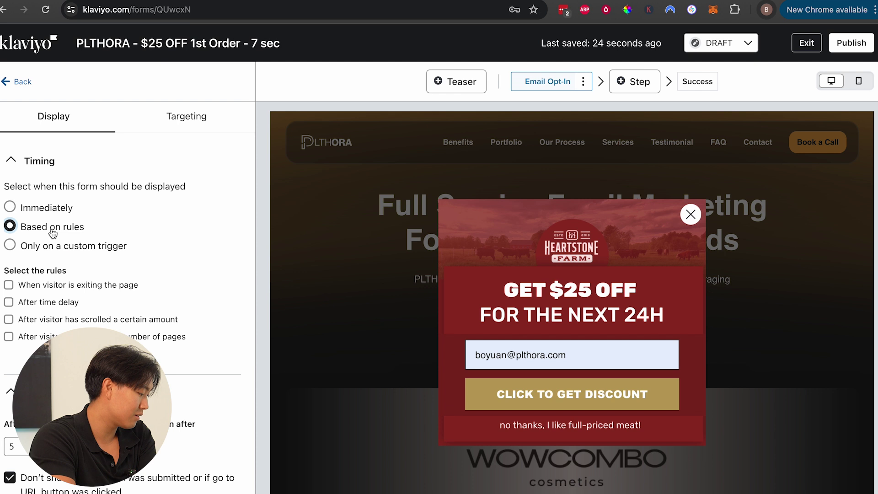
left_click(47, 303)
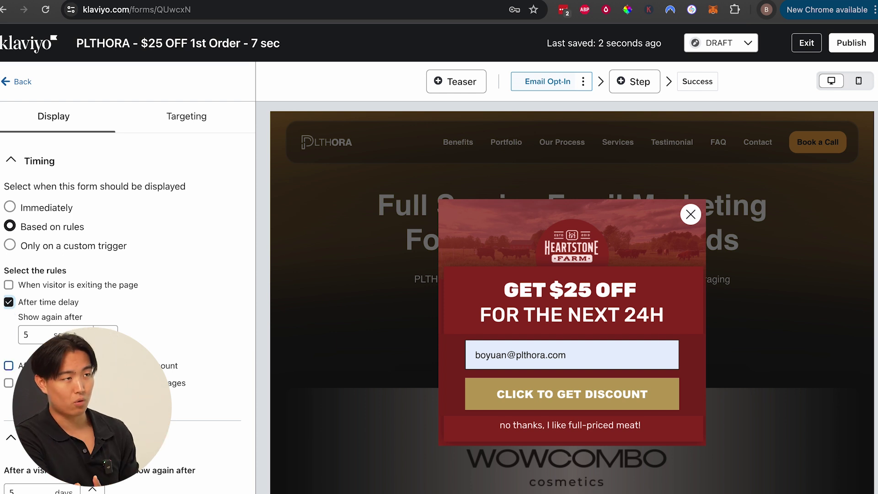
Step: Try the pages-viewed rule, then keep only the After time delay rule and adjust its delay
left_click(8, 302)
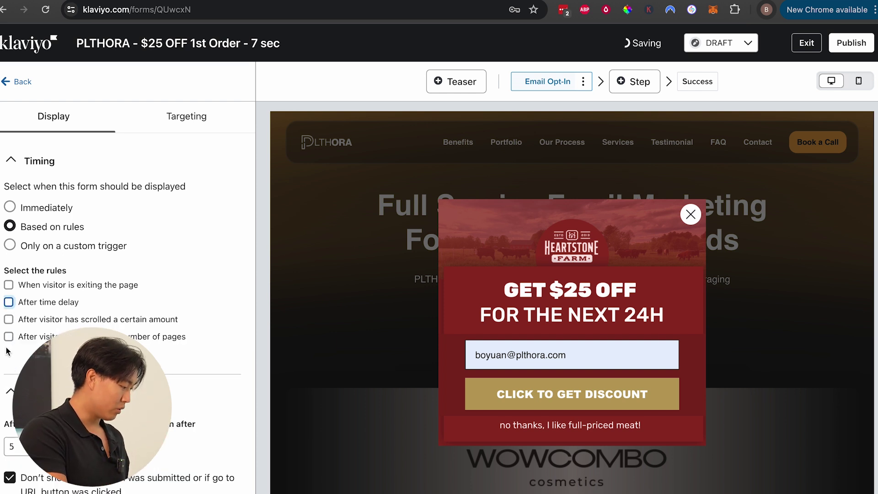
left_click(9, 337)
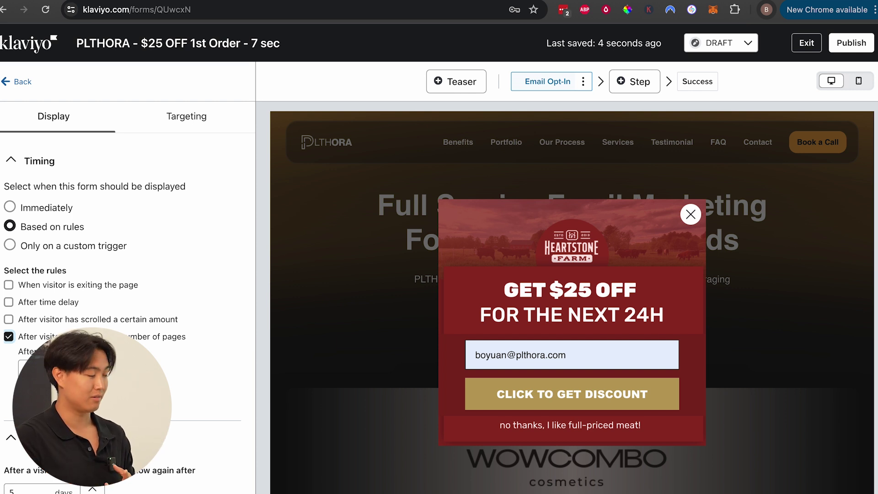
left_click(32, 338)
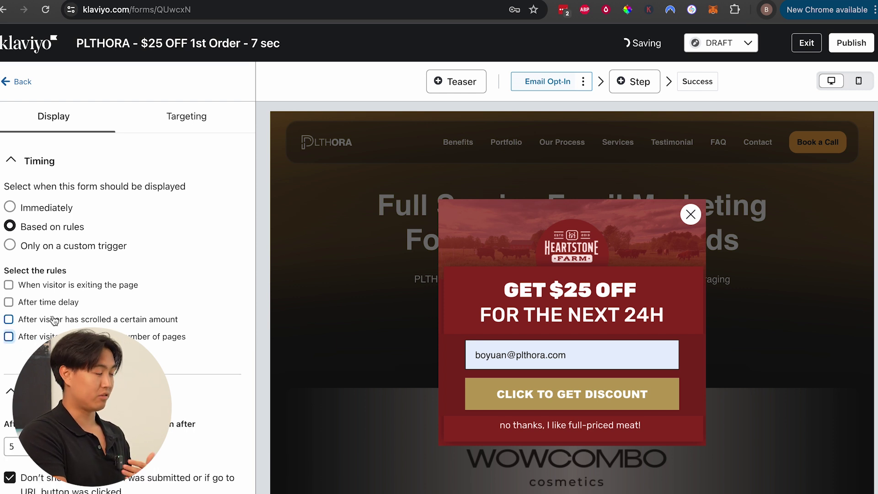
left_click(48, 303)
left_click(50, 335)
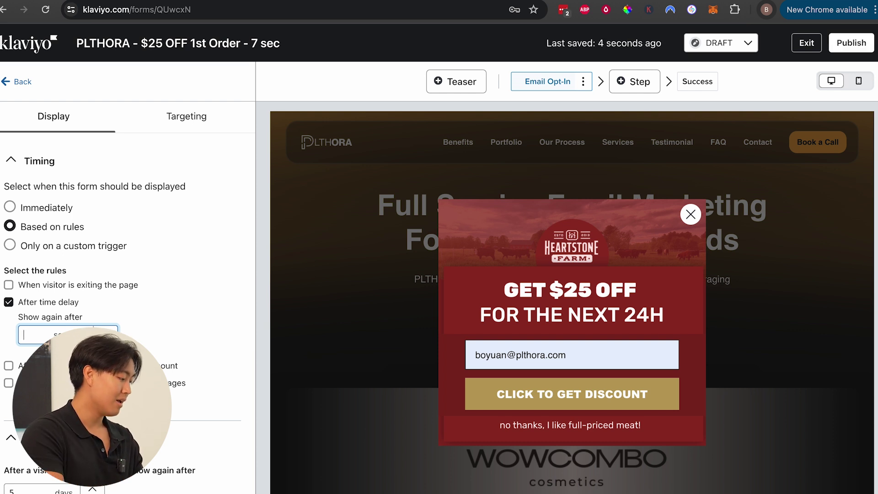
left_click(9, 366)
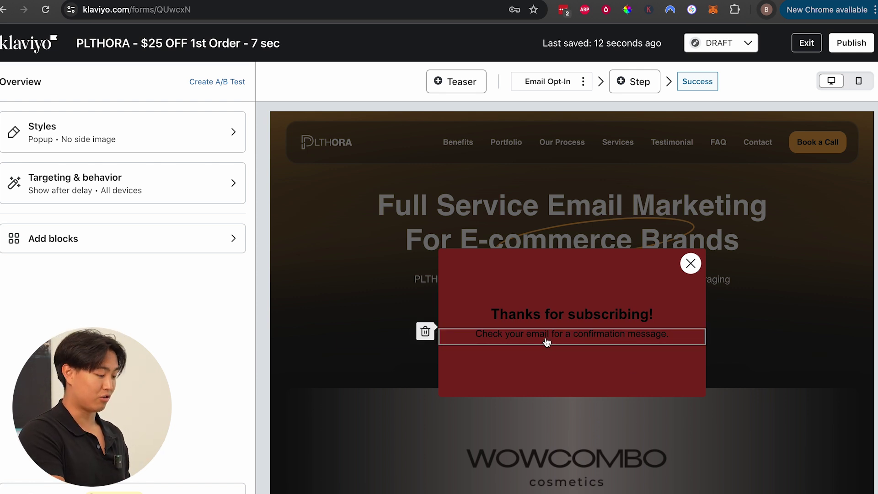
Step: Select the Success step's 'Thanks for subscribing!' heading to edit its Arial 24 px text
left_click(498, 318)
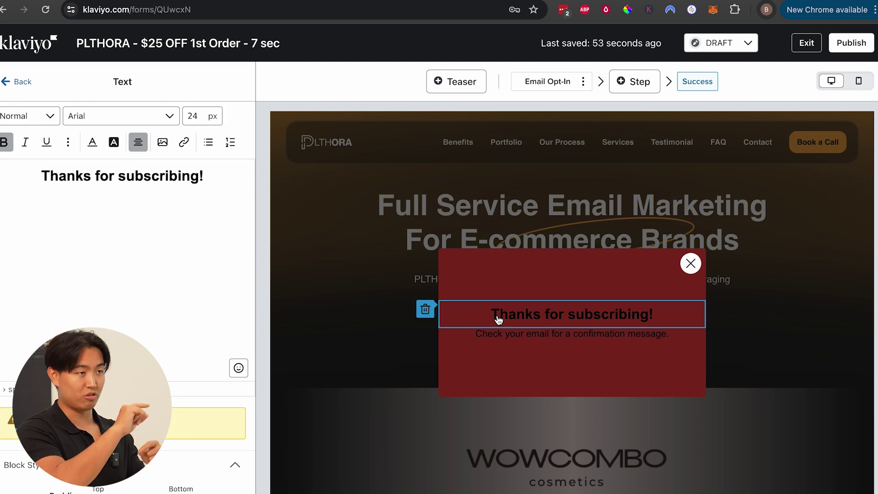